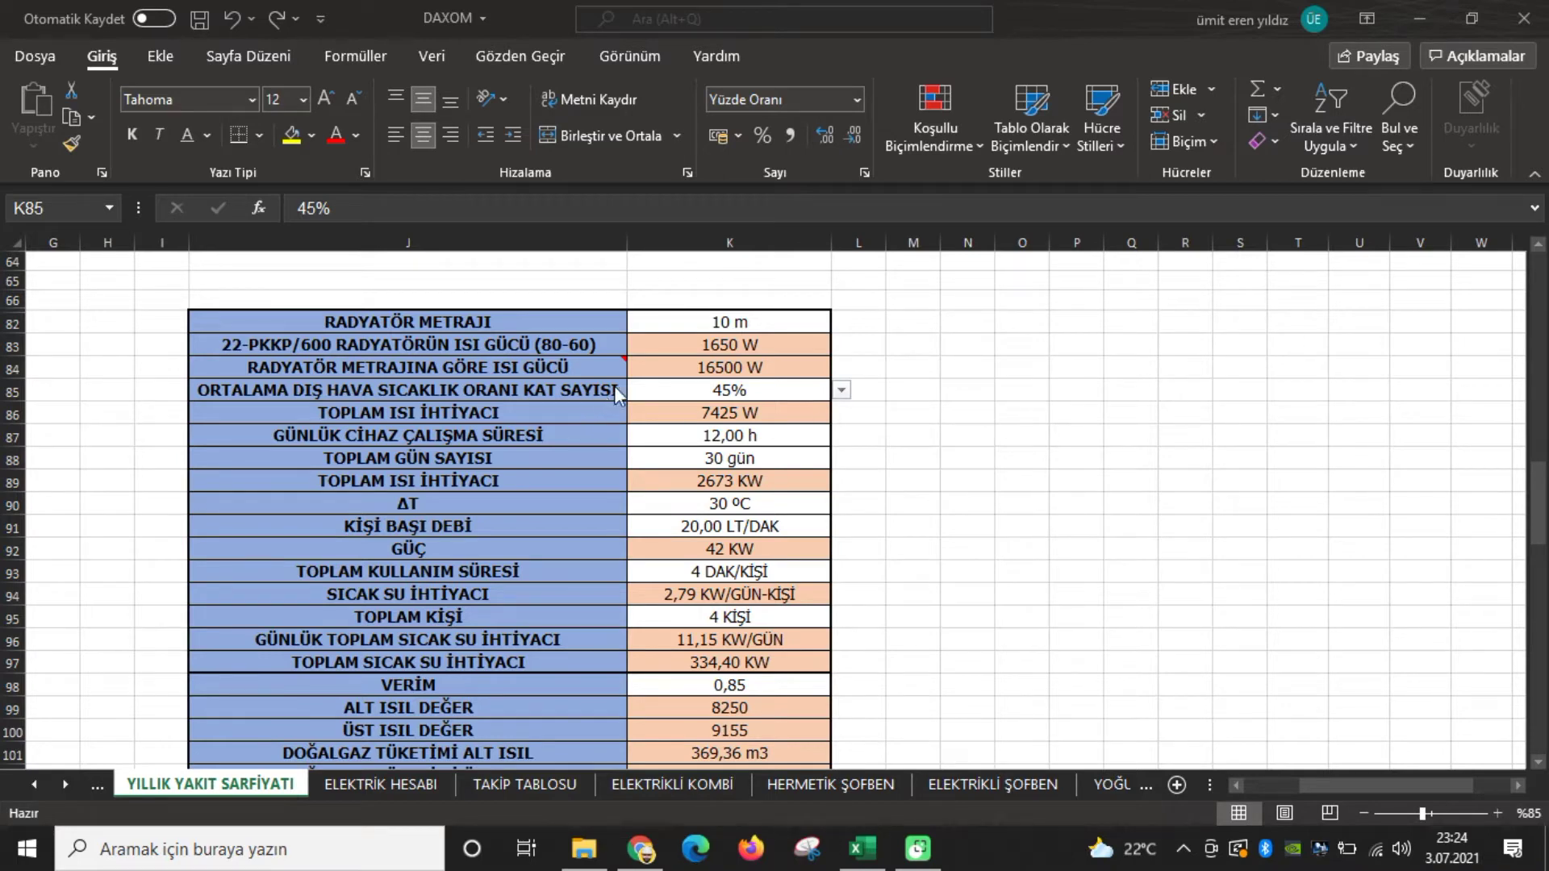
- Examine the radiator length, unit heat output, outdoor temperature coefficient and resulting heat demand in cells K82 to K86
click(782, 323)
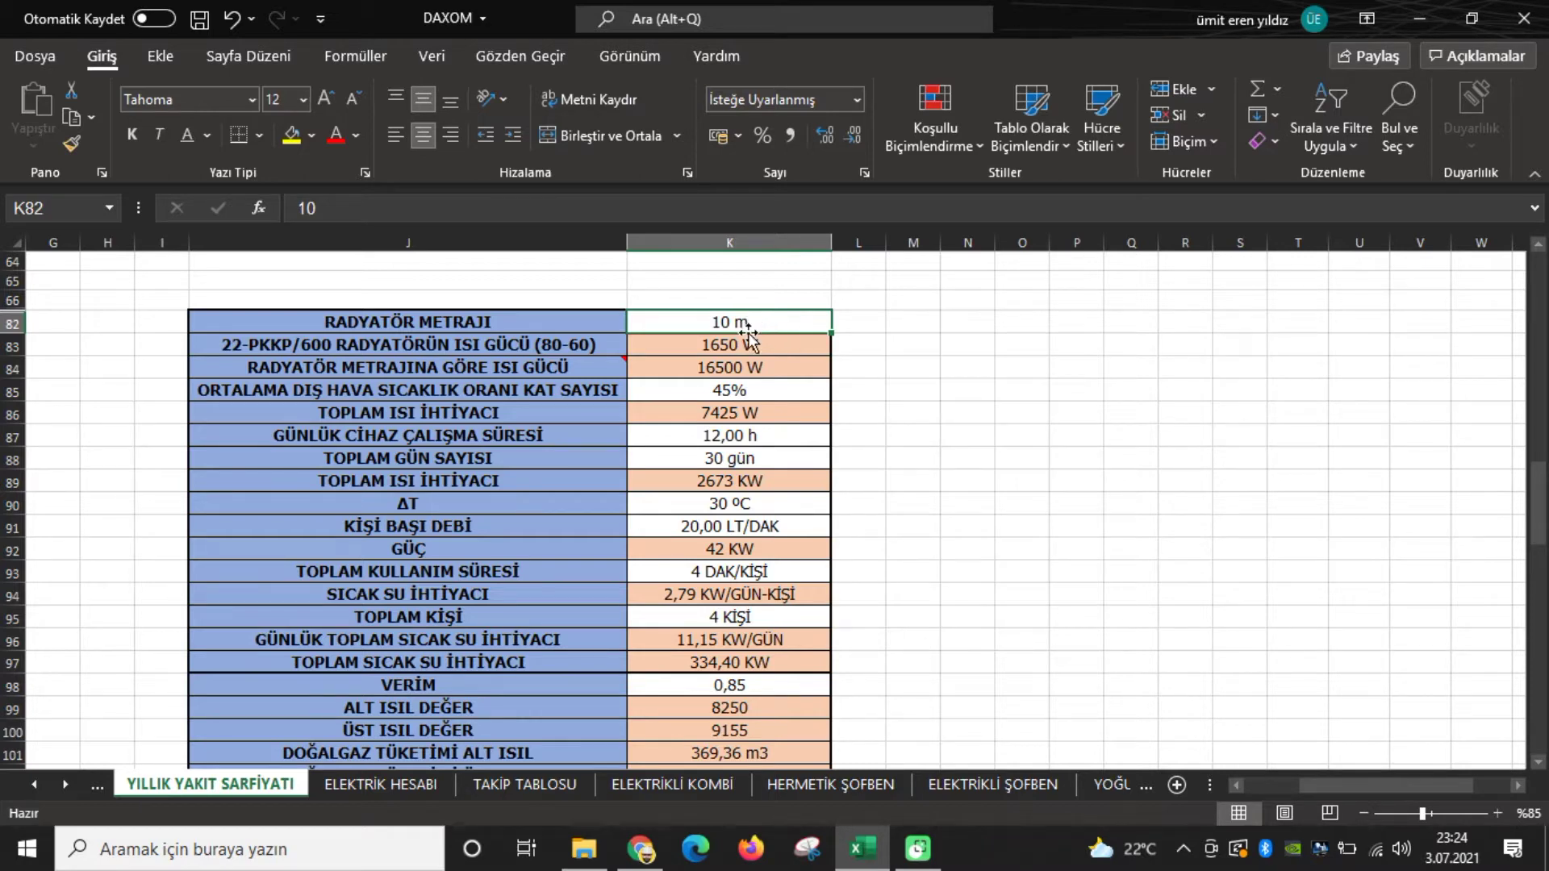
click(761, 347)
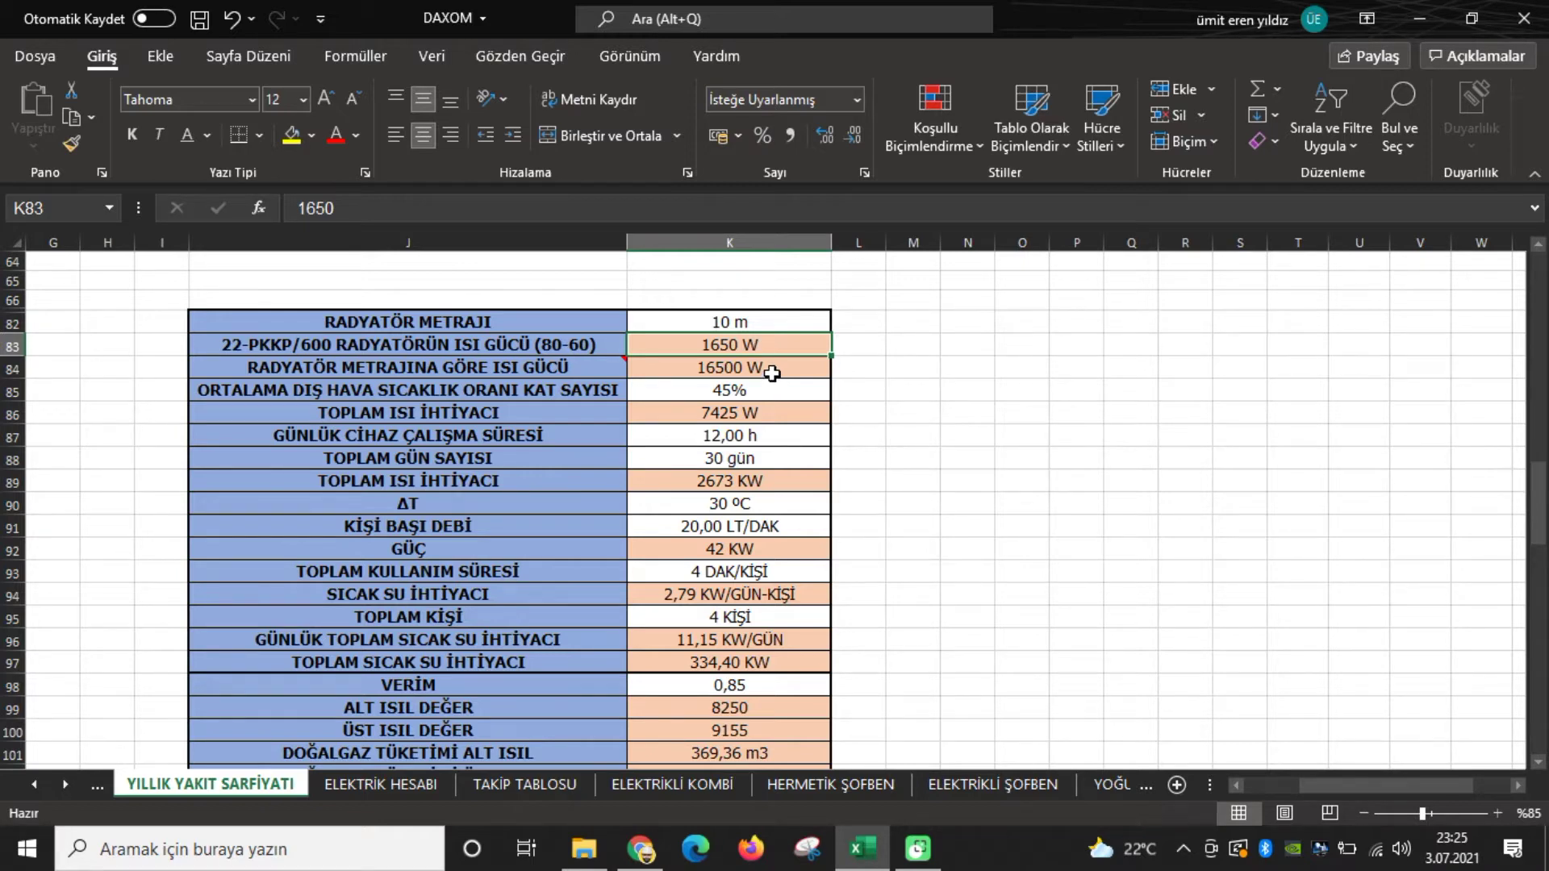
click(742, 320)
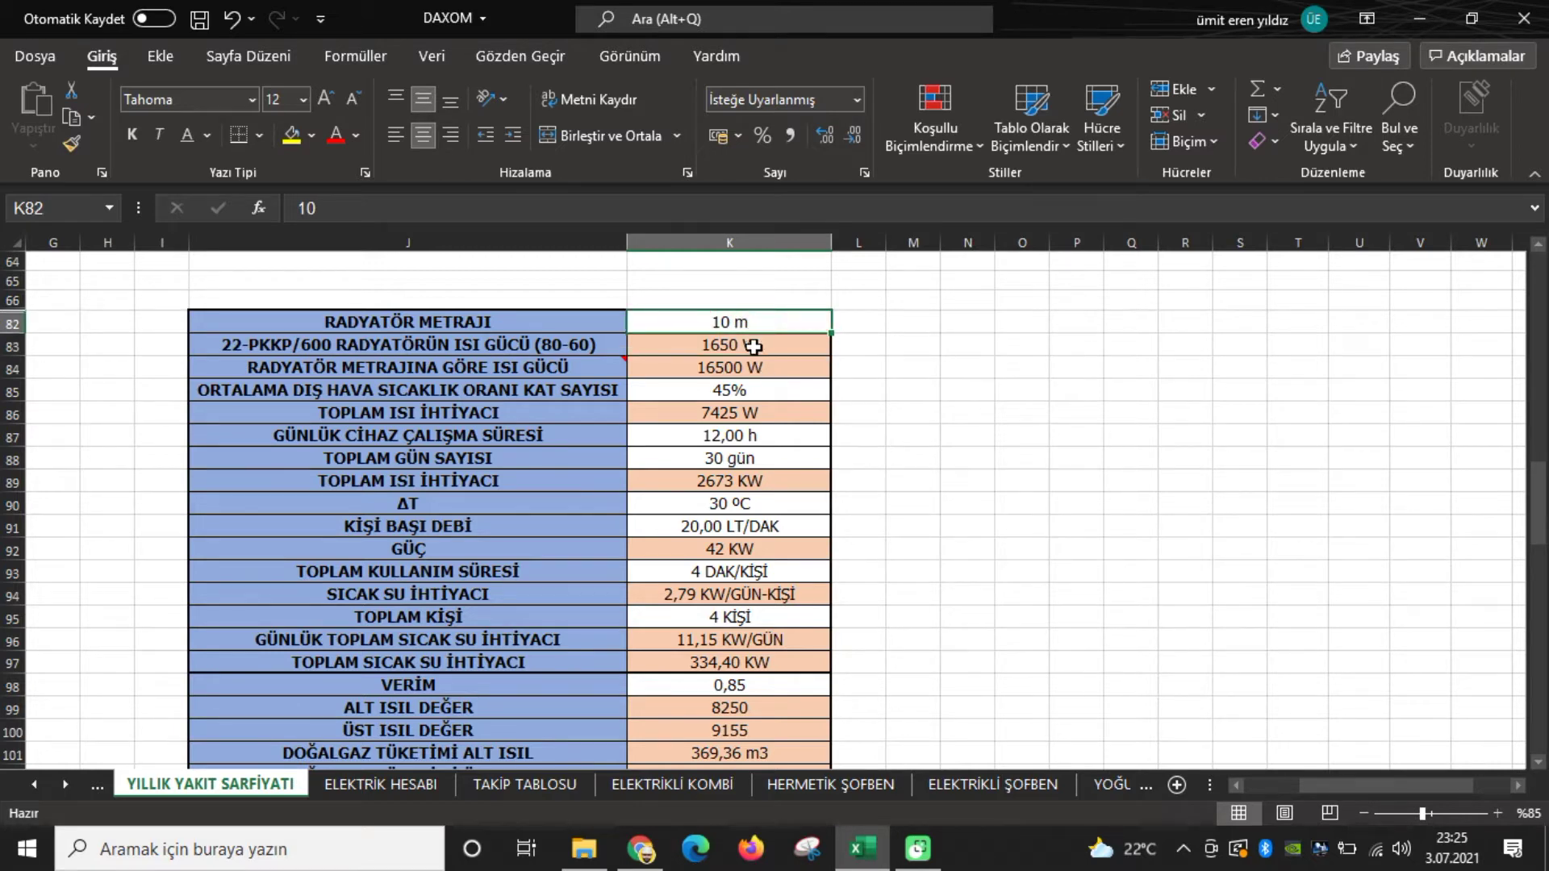
click(753, 347)
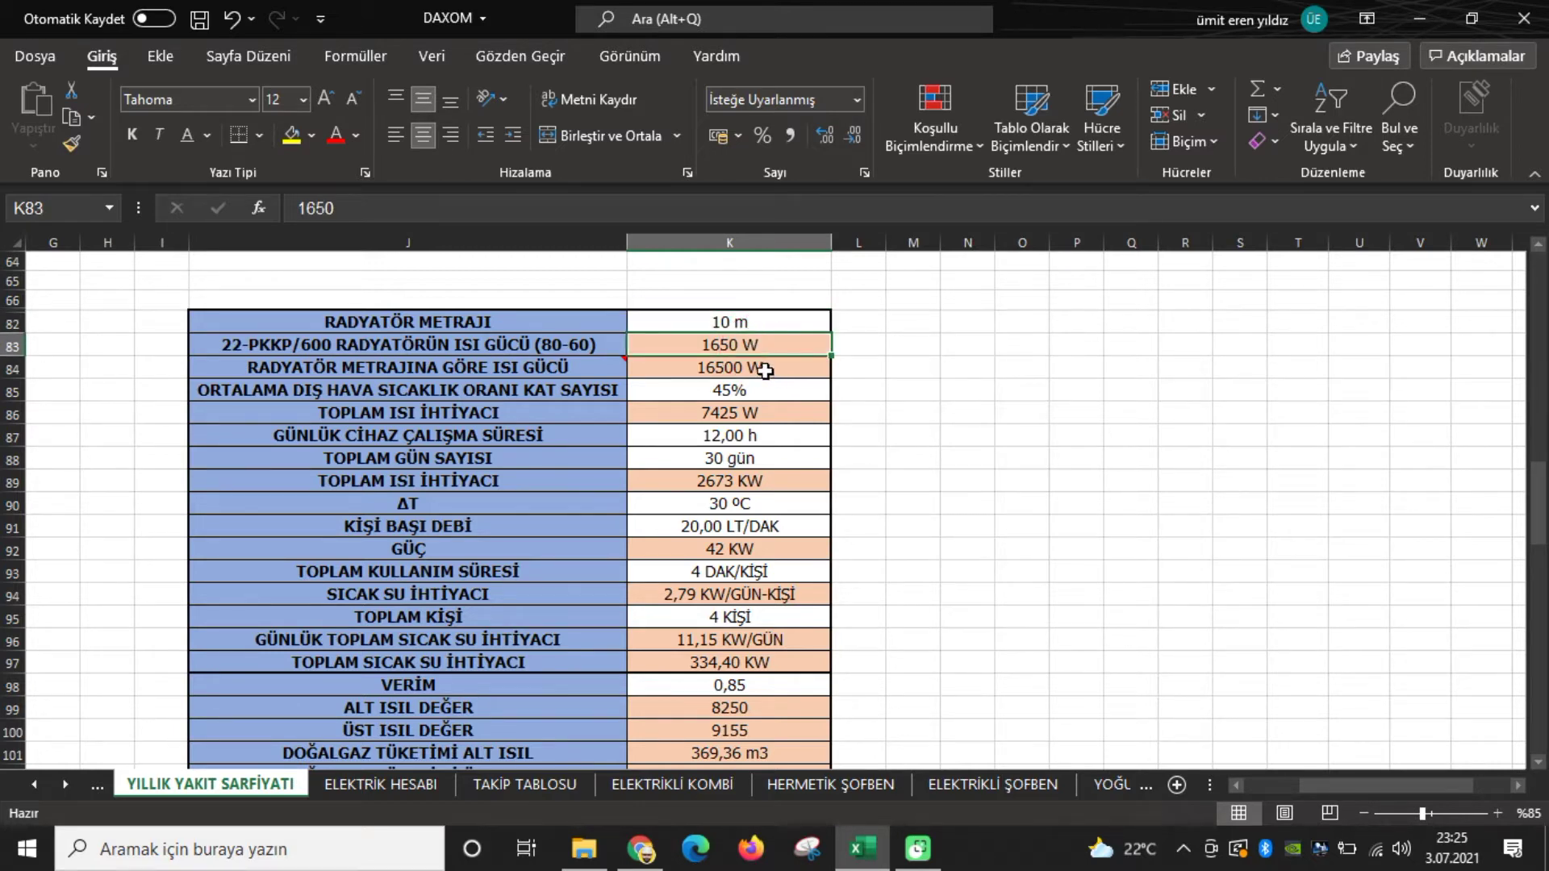
click(764, 370)
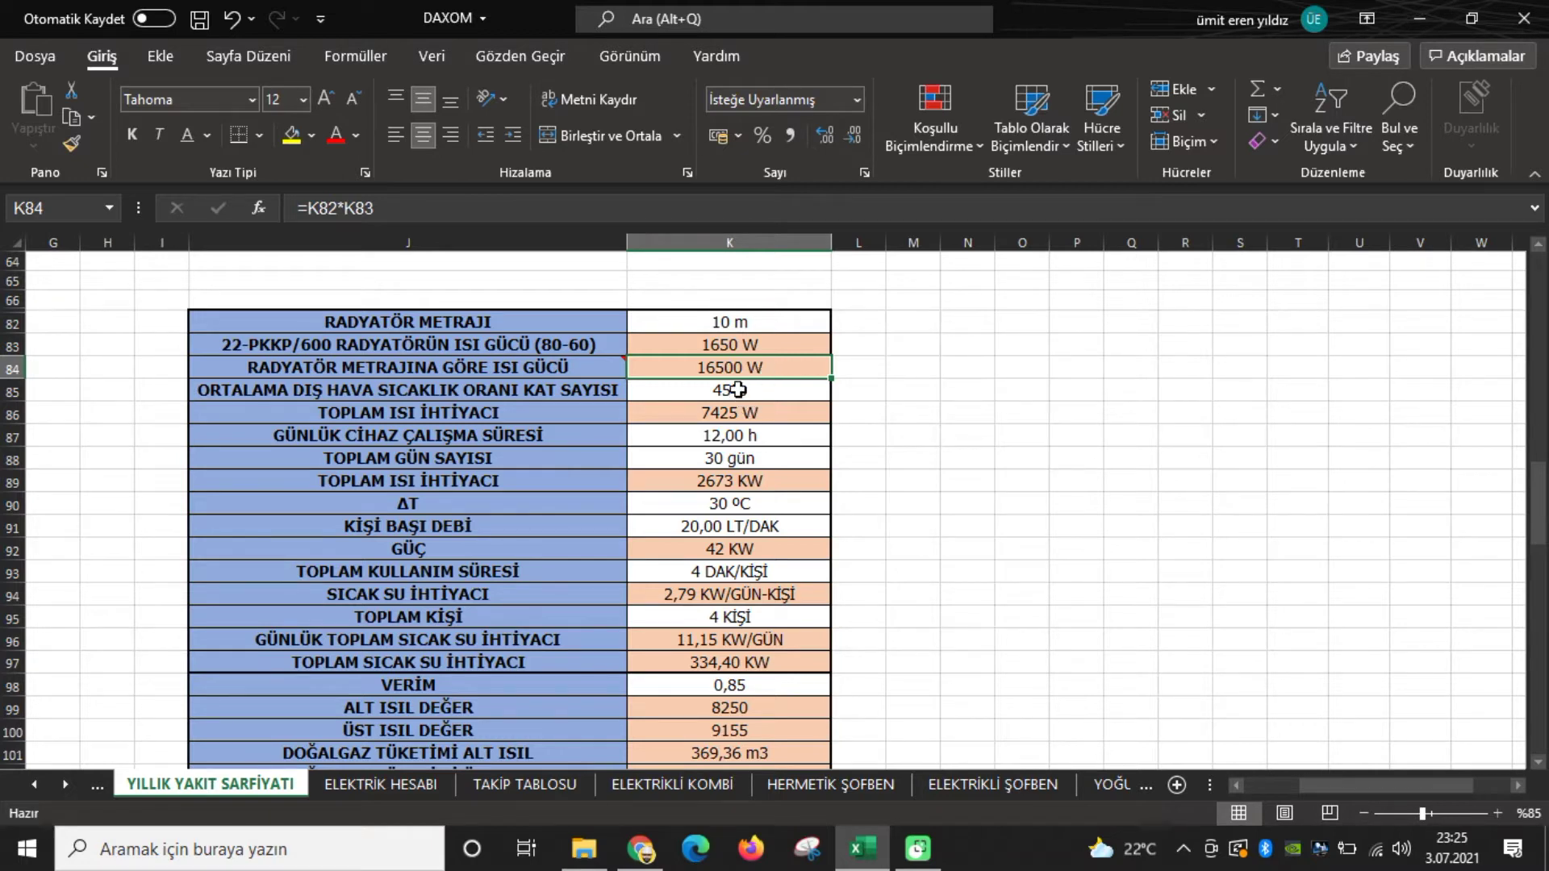
click(738, 390)
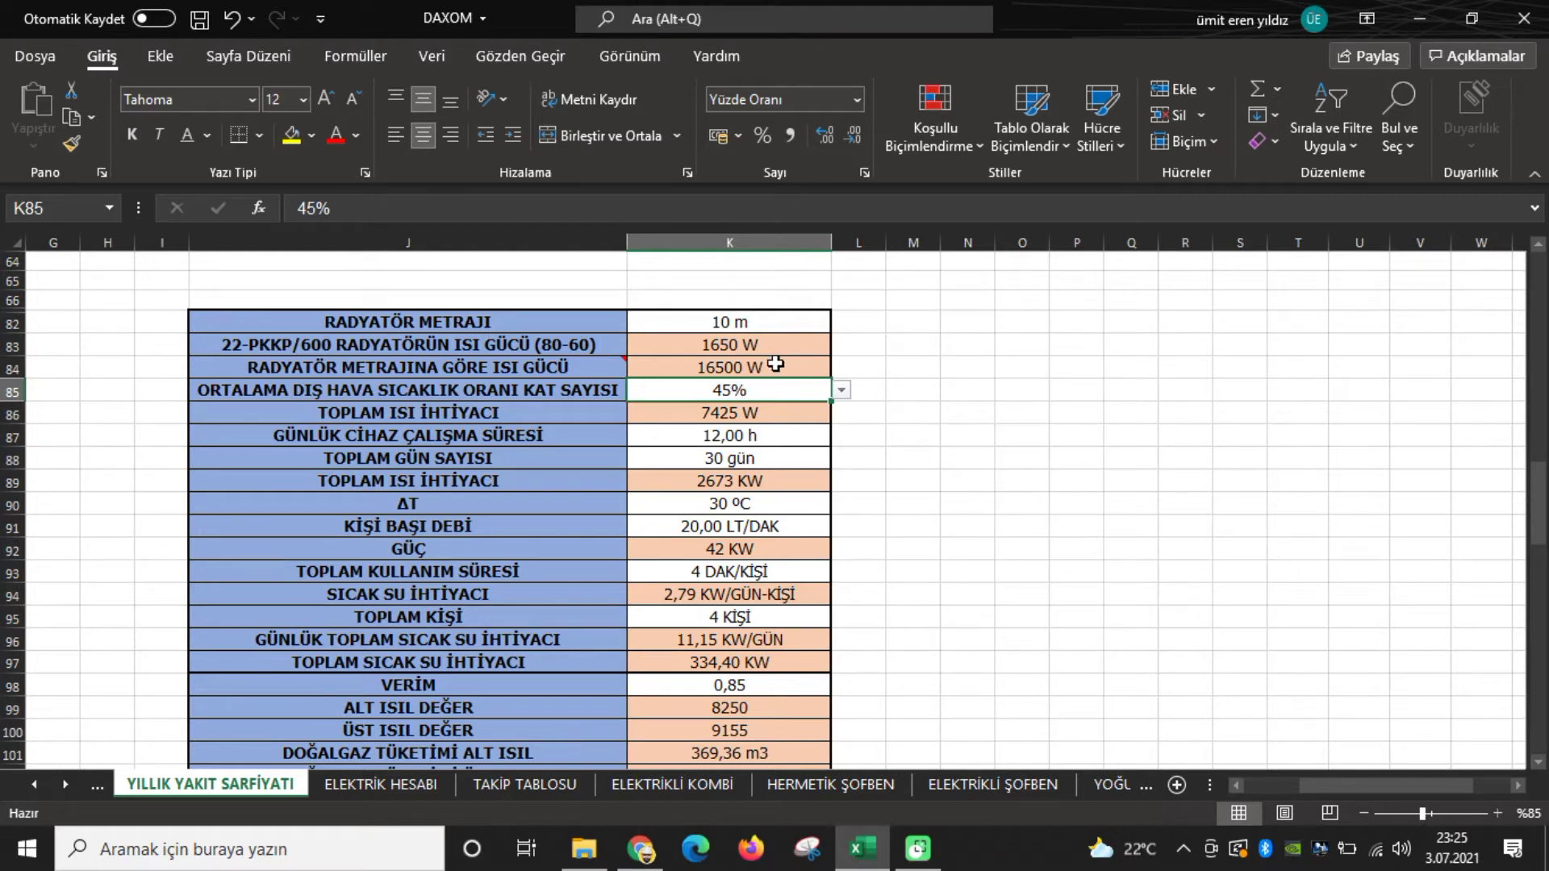
click(772, 366)
click(745, 393)
click(764, 417)
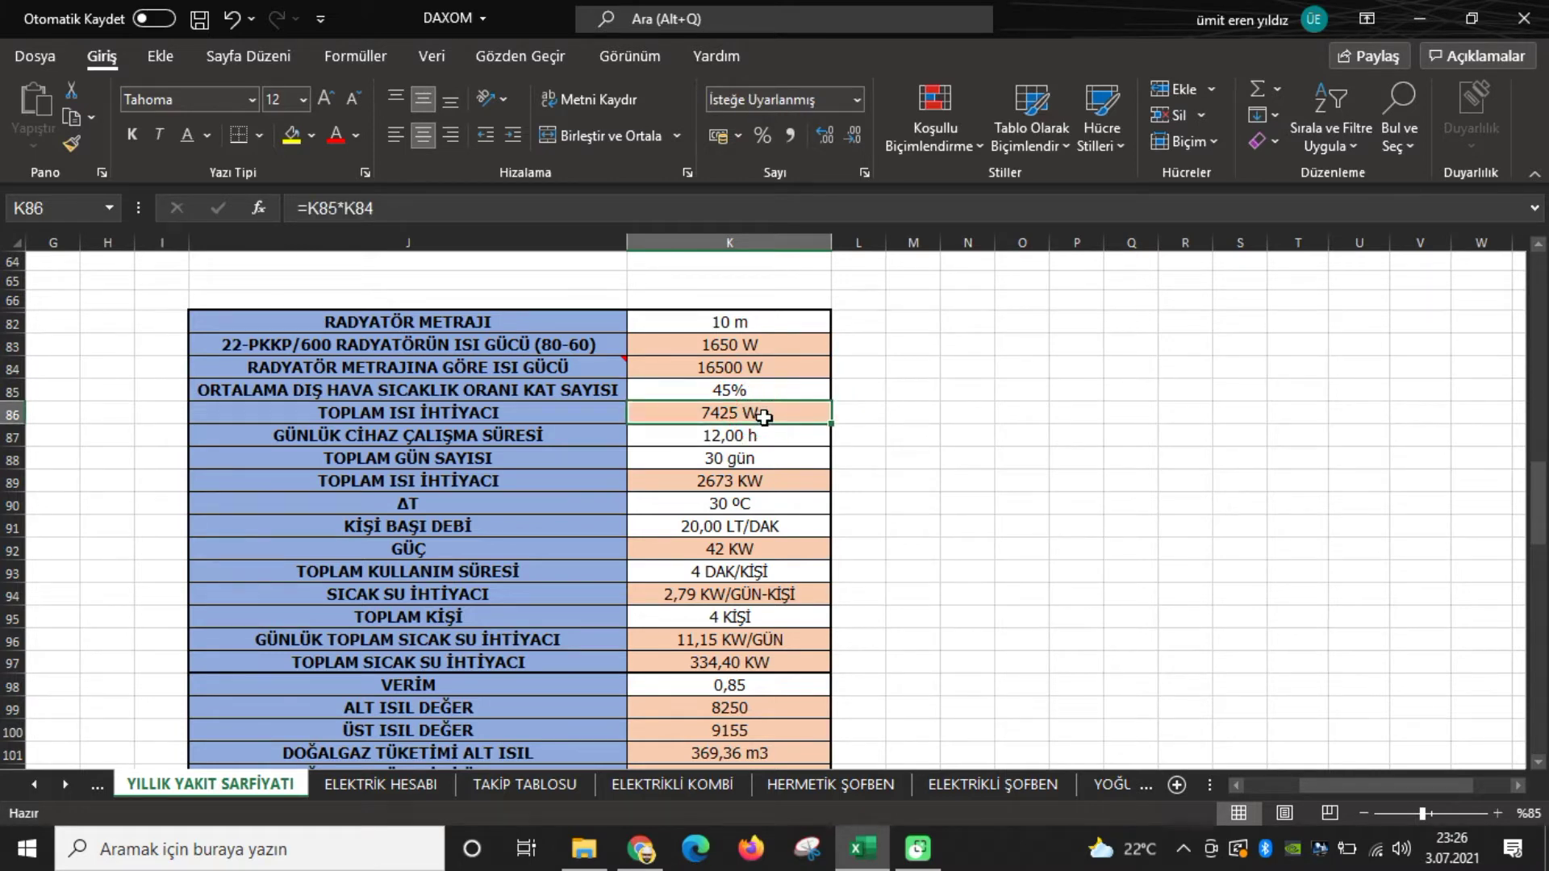
- Review the daily operating time and day count, and inspect which cells the total heat demand formula in K89 references
click(769, 441)
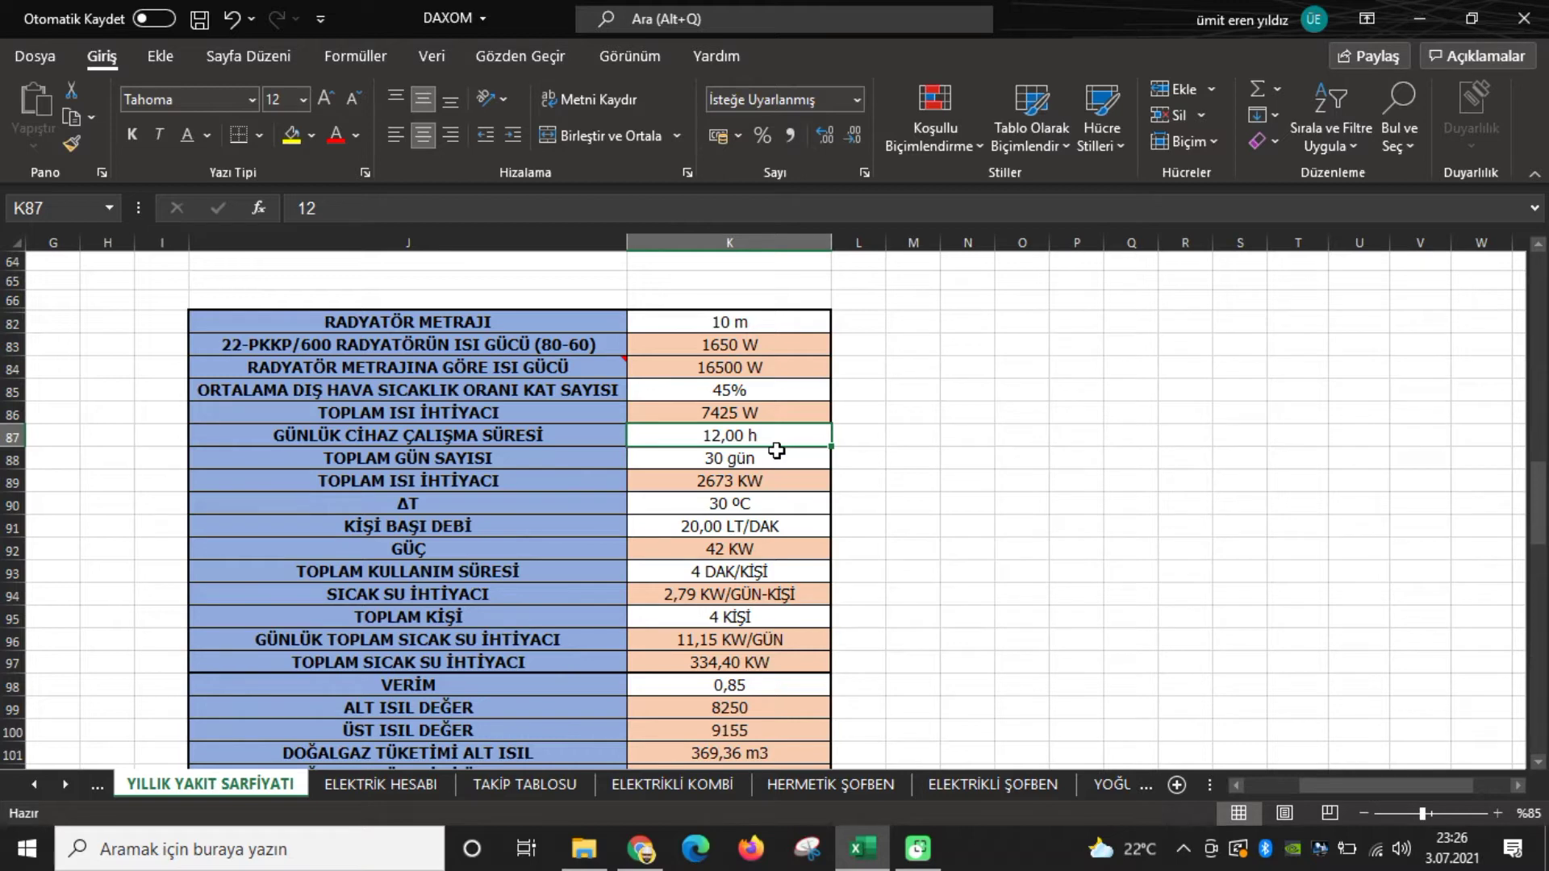
click(768, 460)
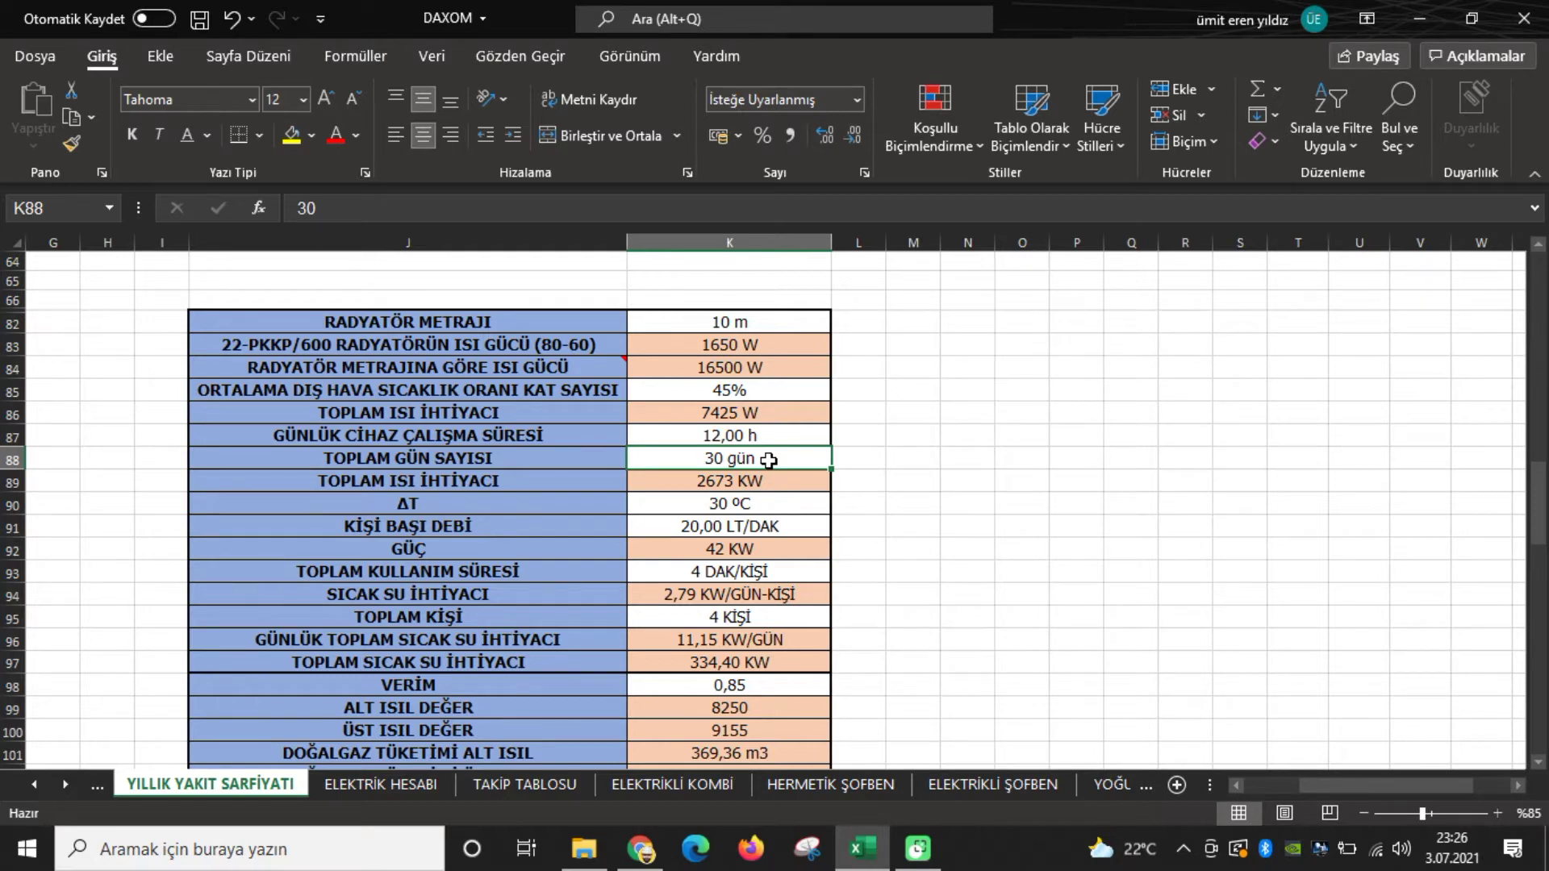
click(757, 483)
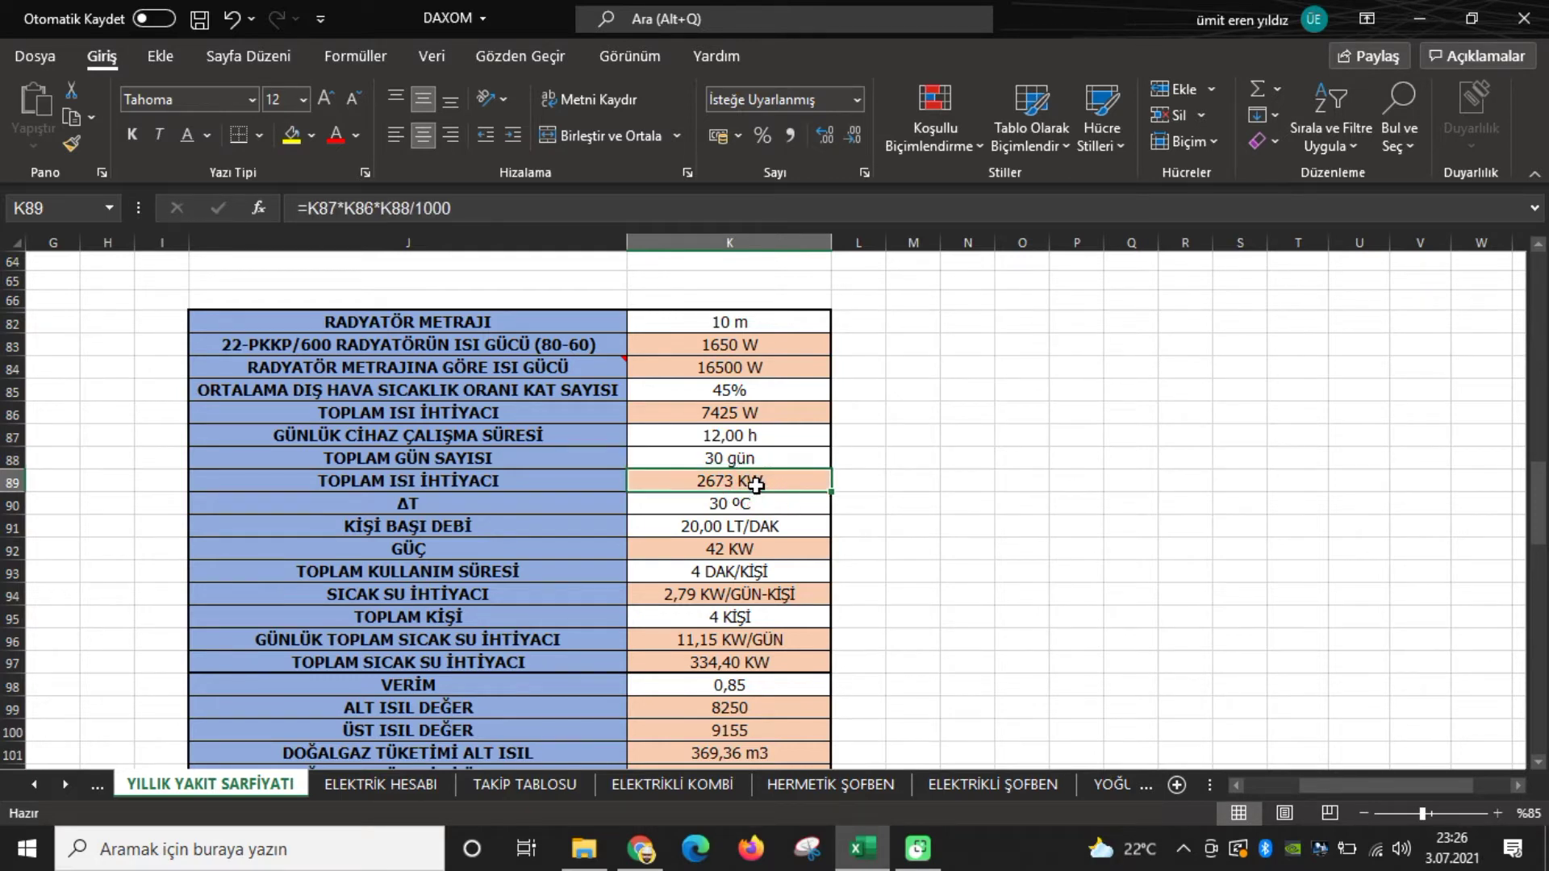
double_click(755, 484)
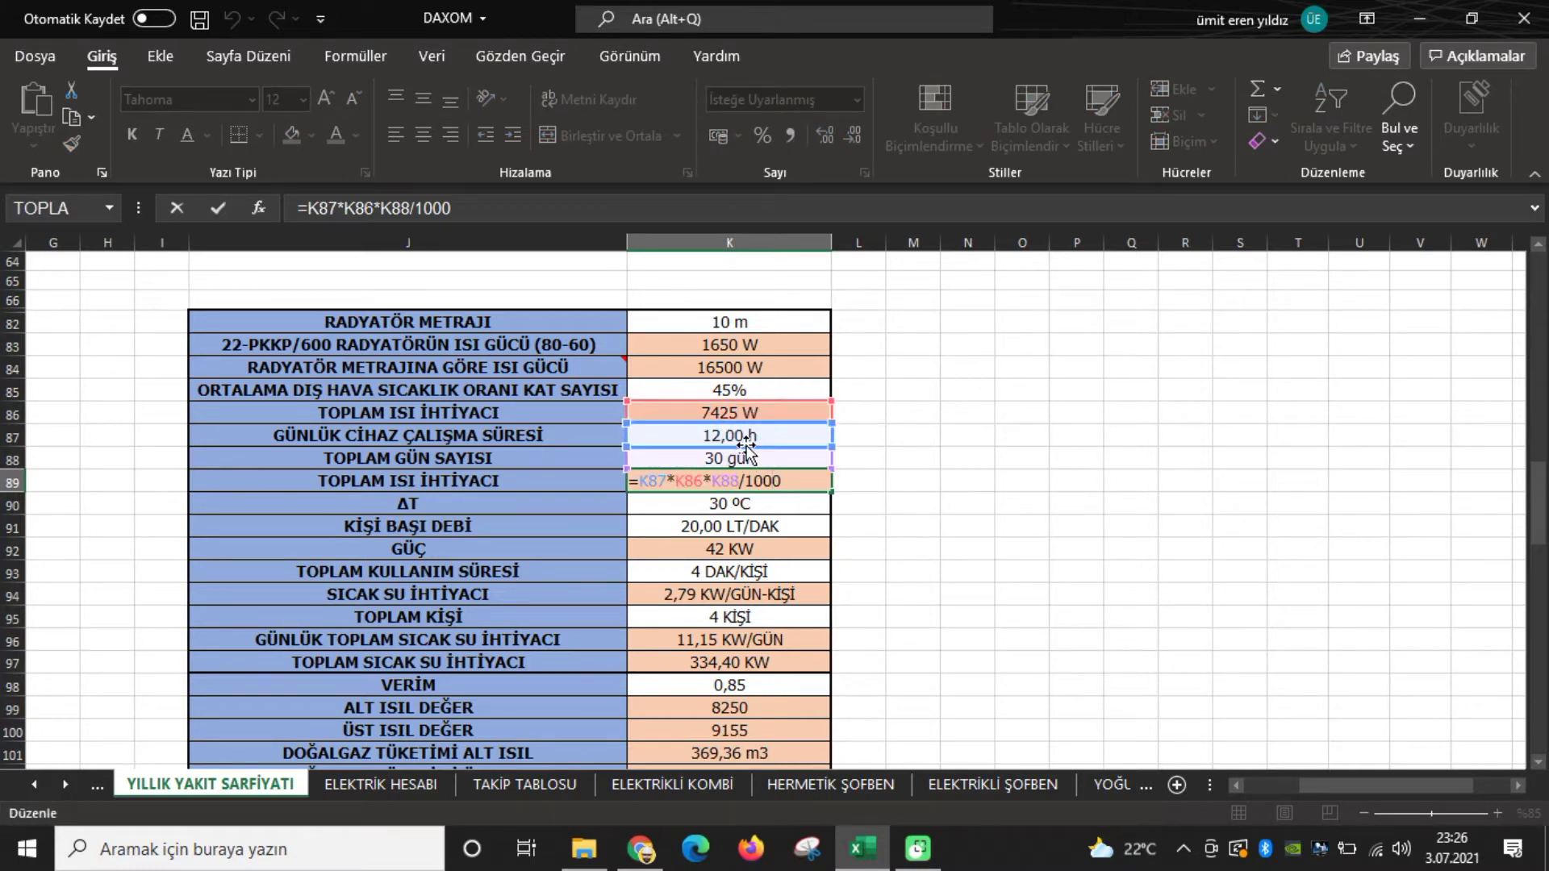
key(Escape)
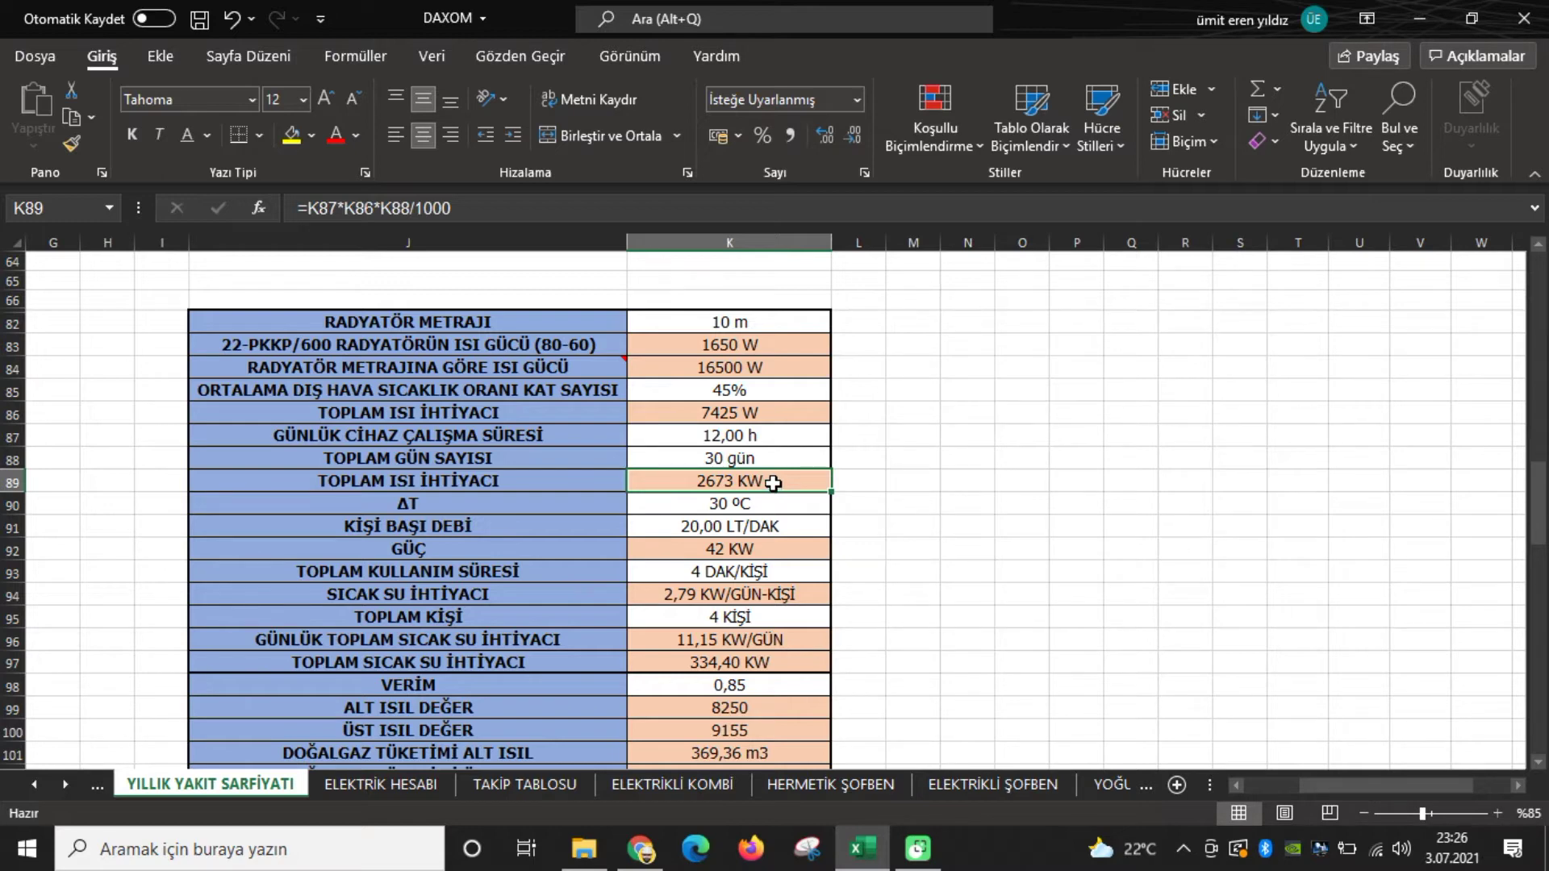
- Examine the hot water inputs and formulas in rows 90 to 97, from ΔT to the total hot water demand
scroll(773, 483, down, 1)
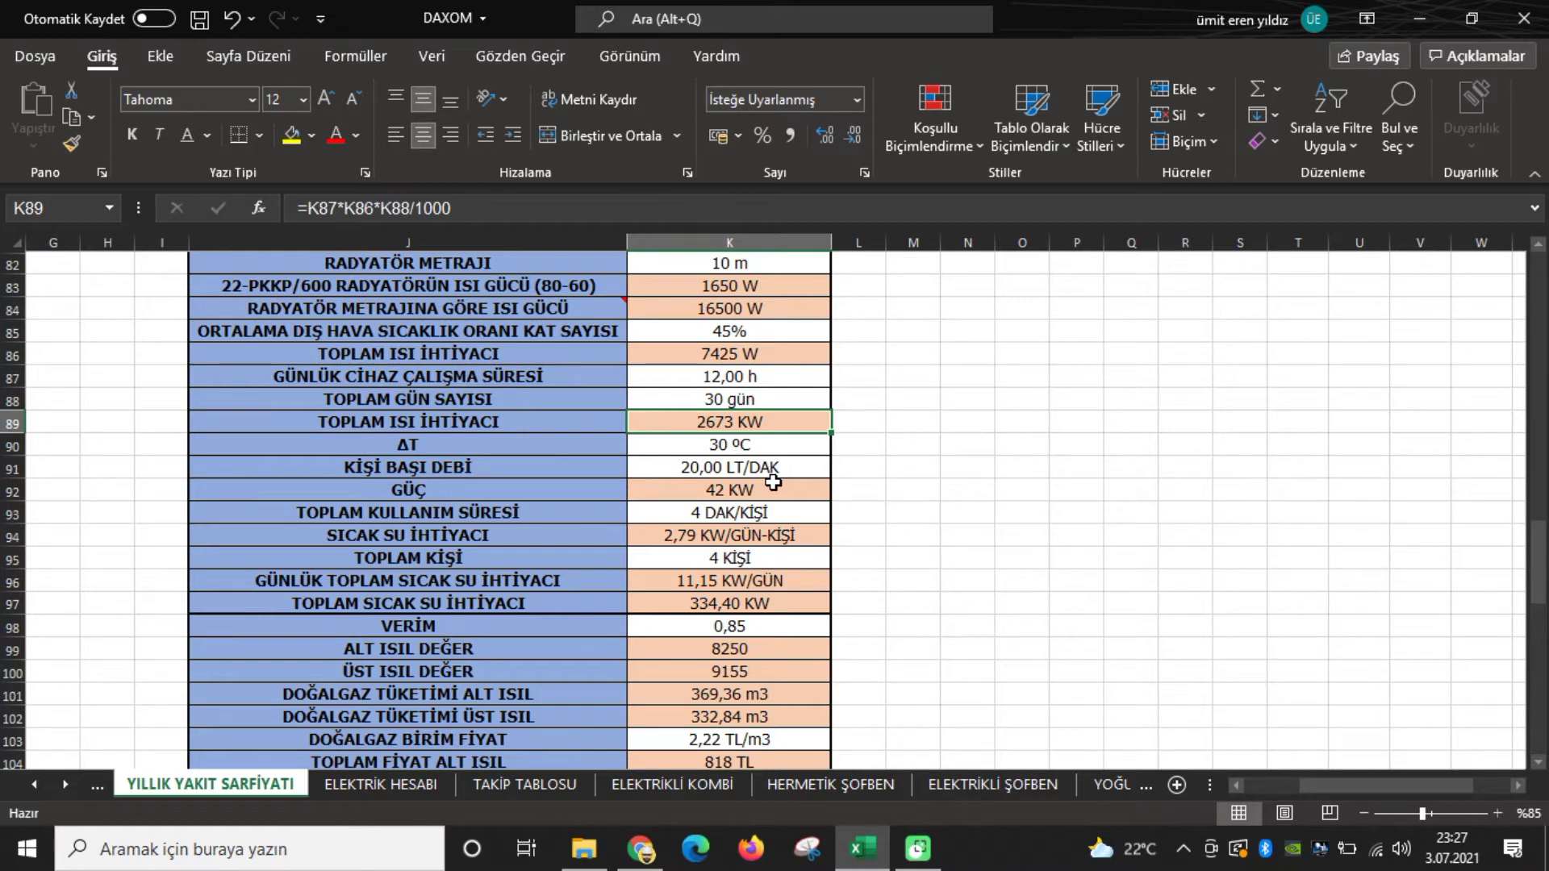
click(762, 448)
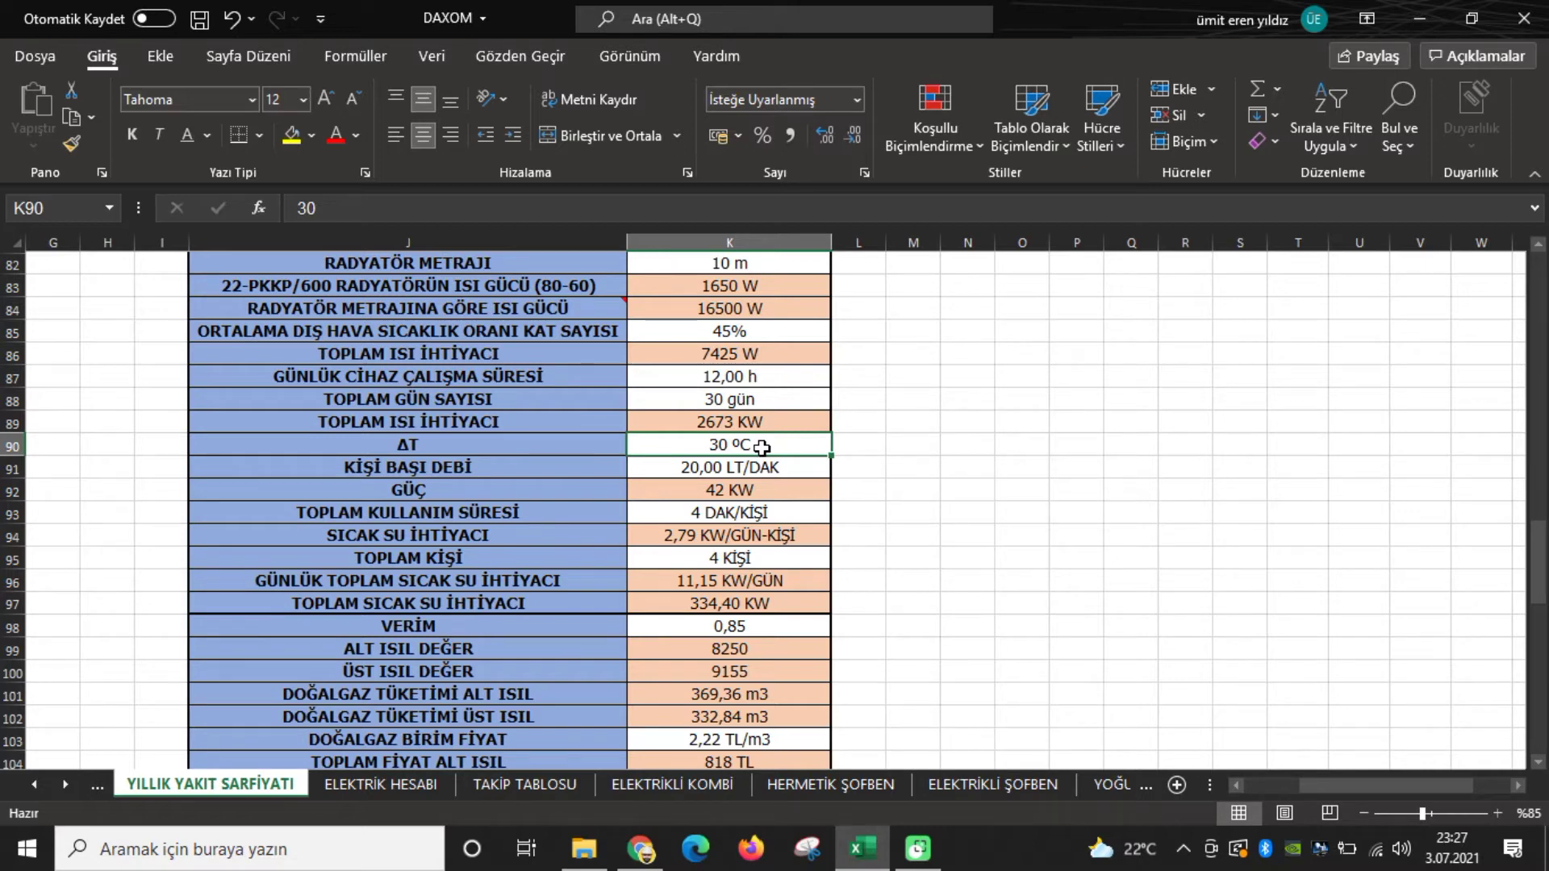
click(765, 471)
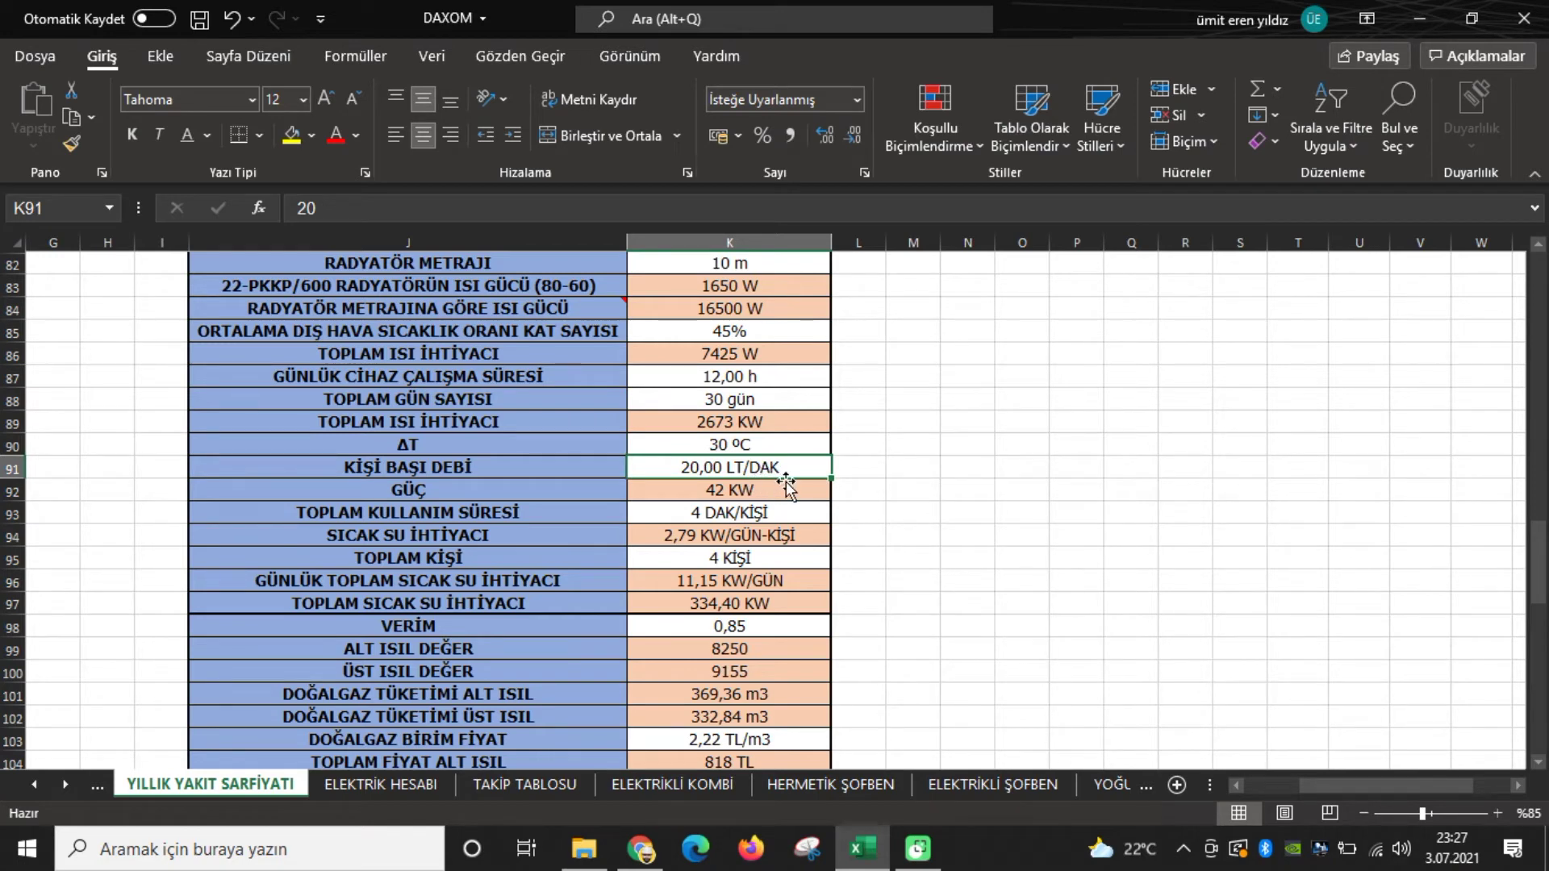
click(769, 536)
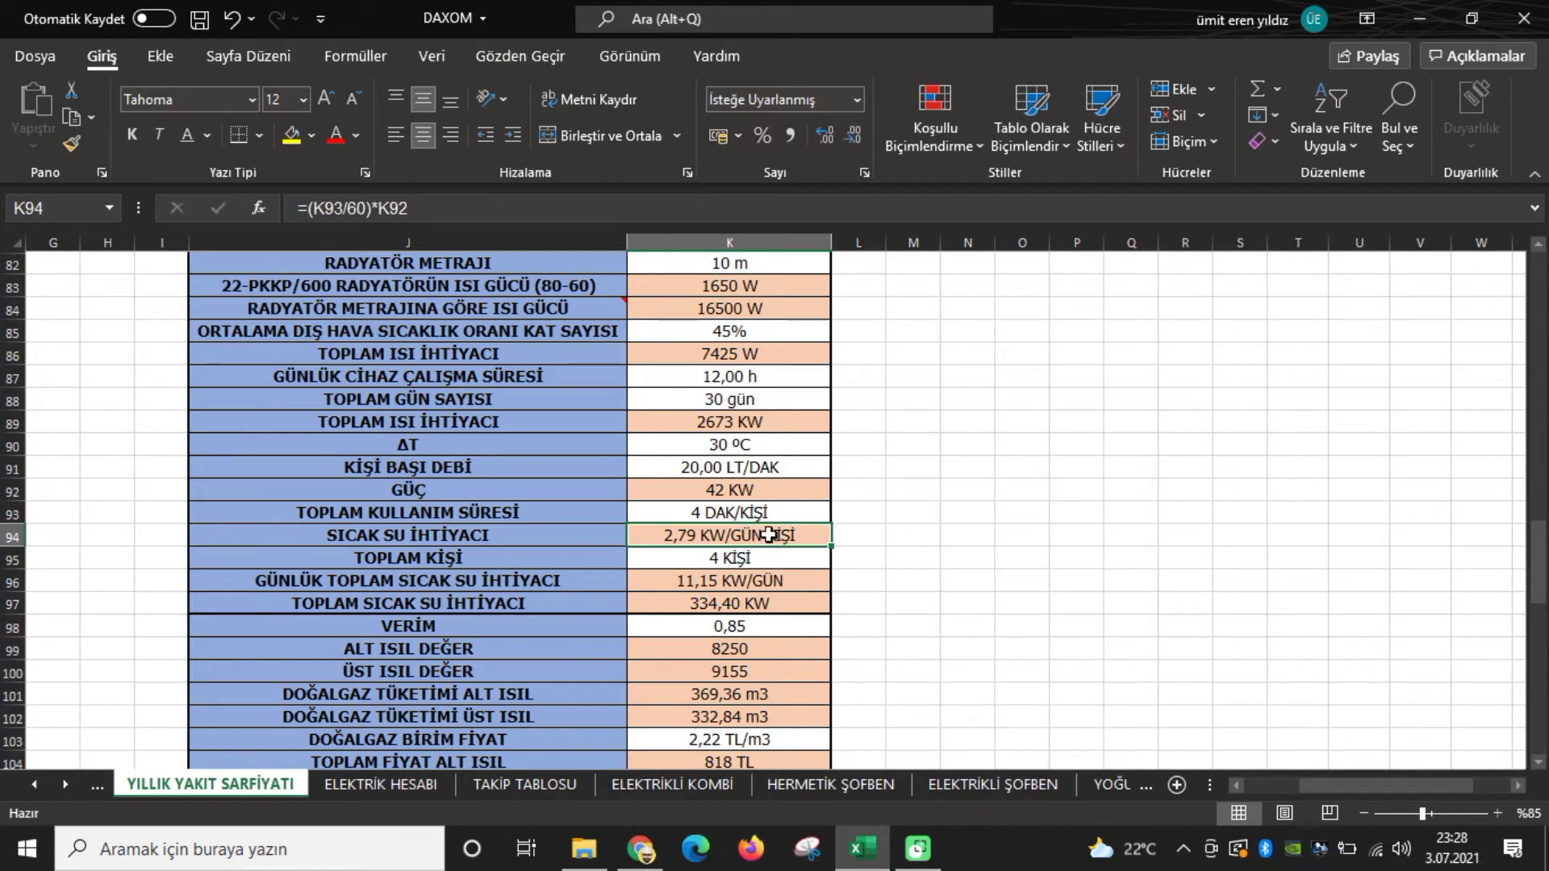
click(768, 556)
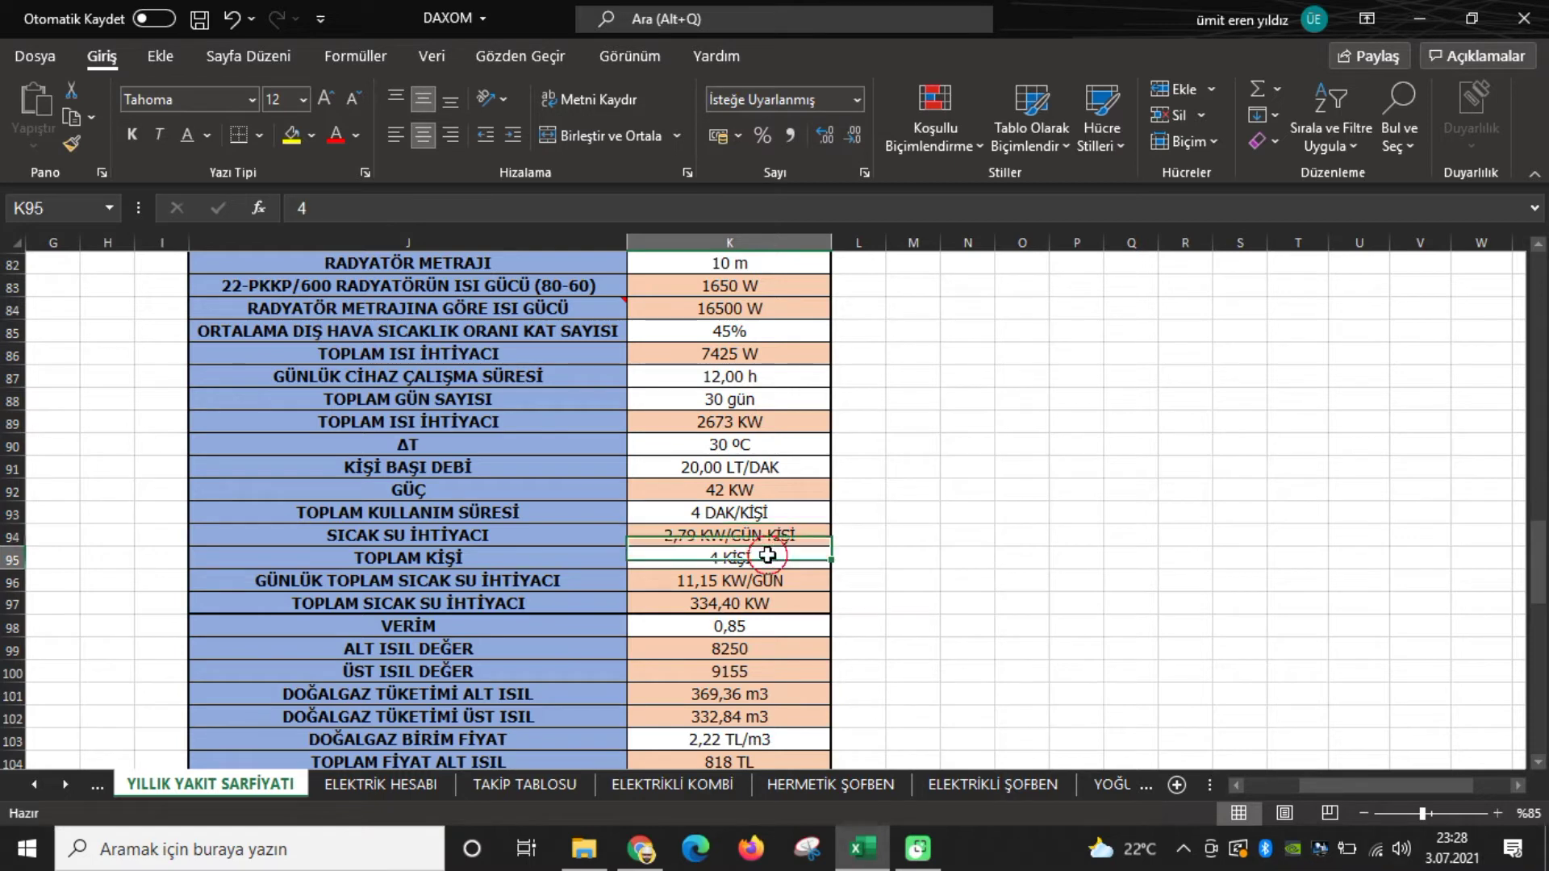
scroll(767, 556, down, 1)
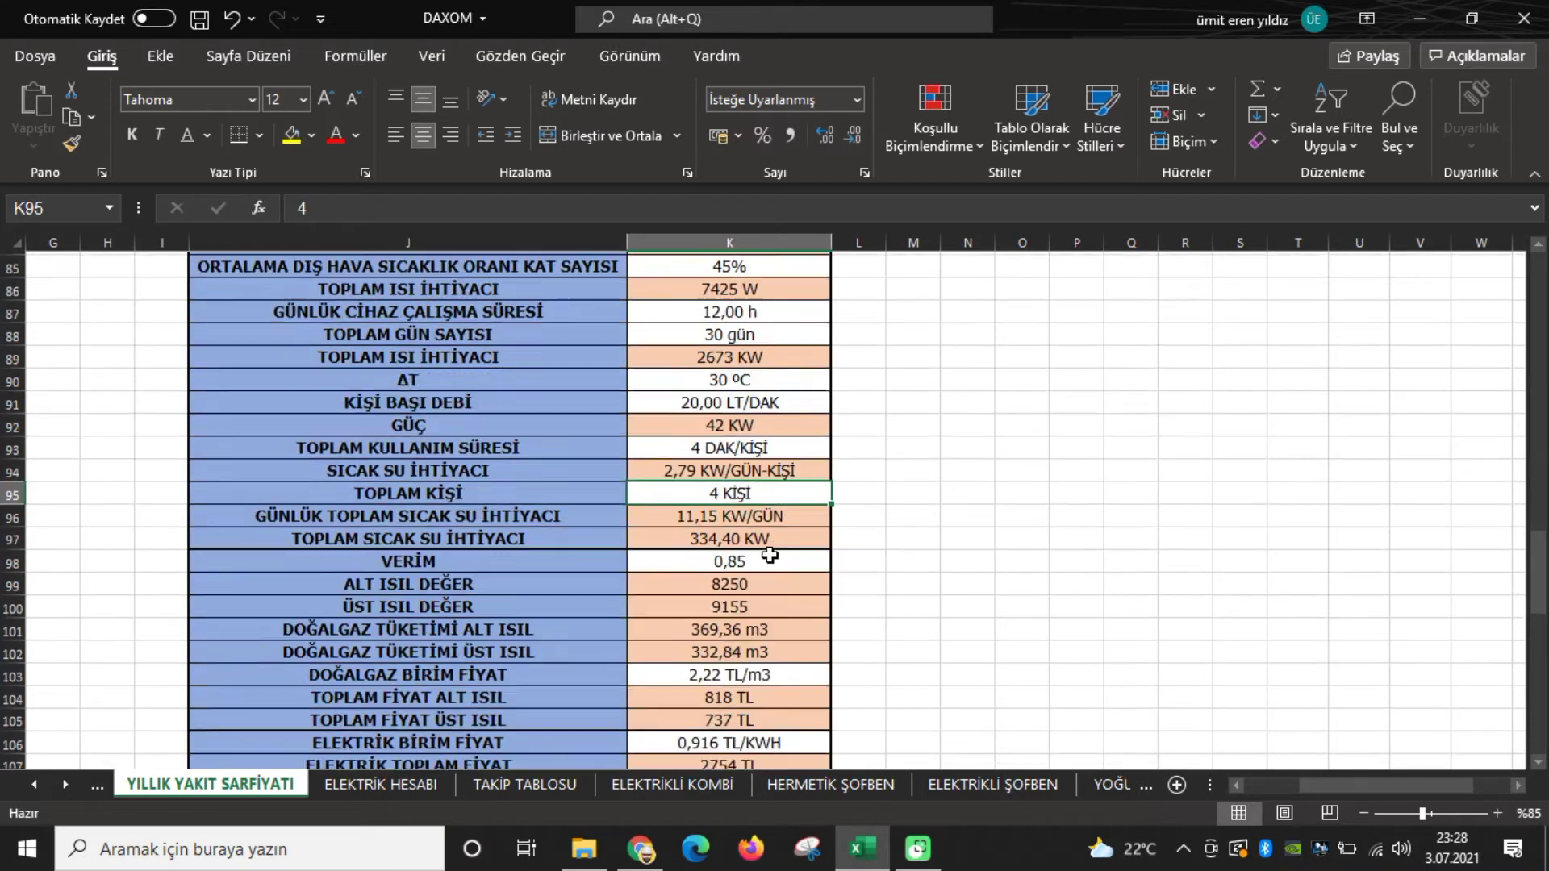
click(749, 512)
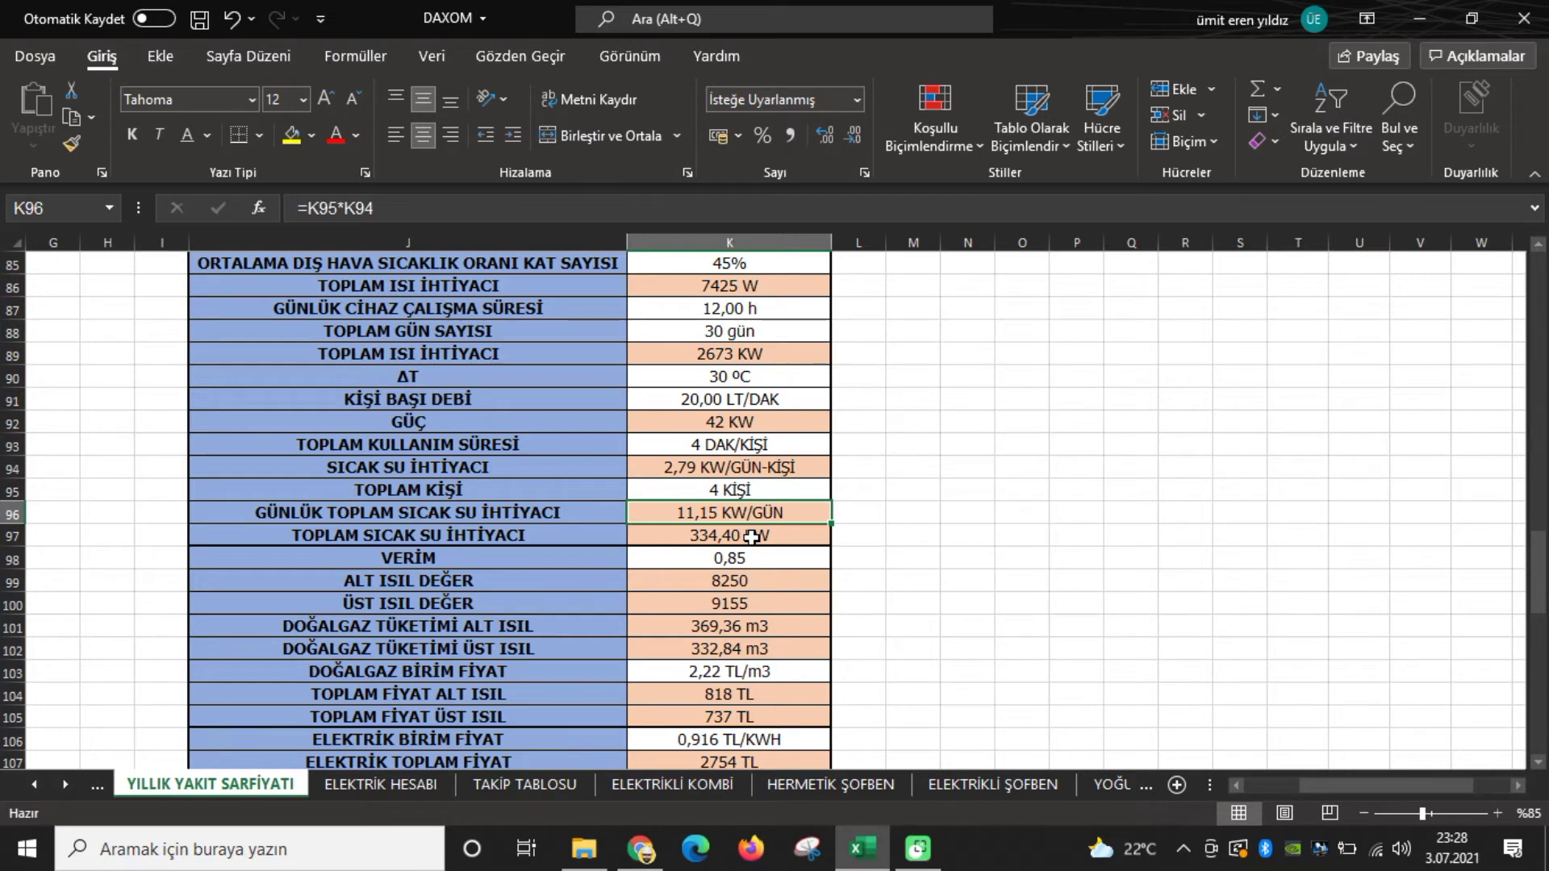
click(751, 536)
click(743, 516)
click(741, 534)
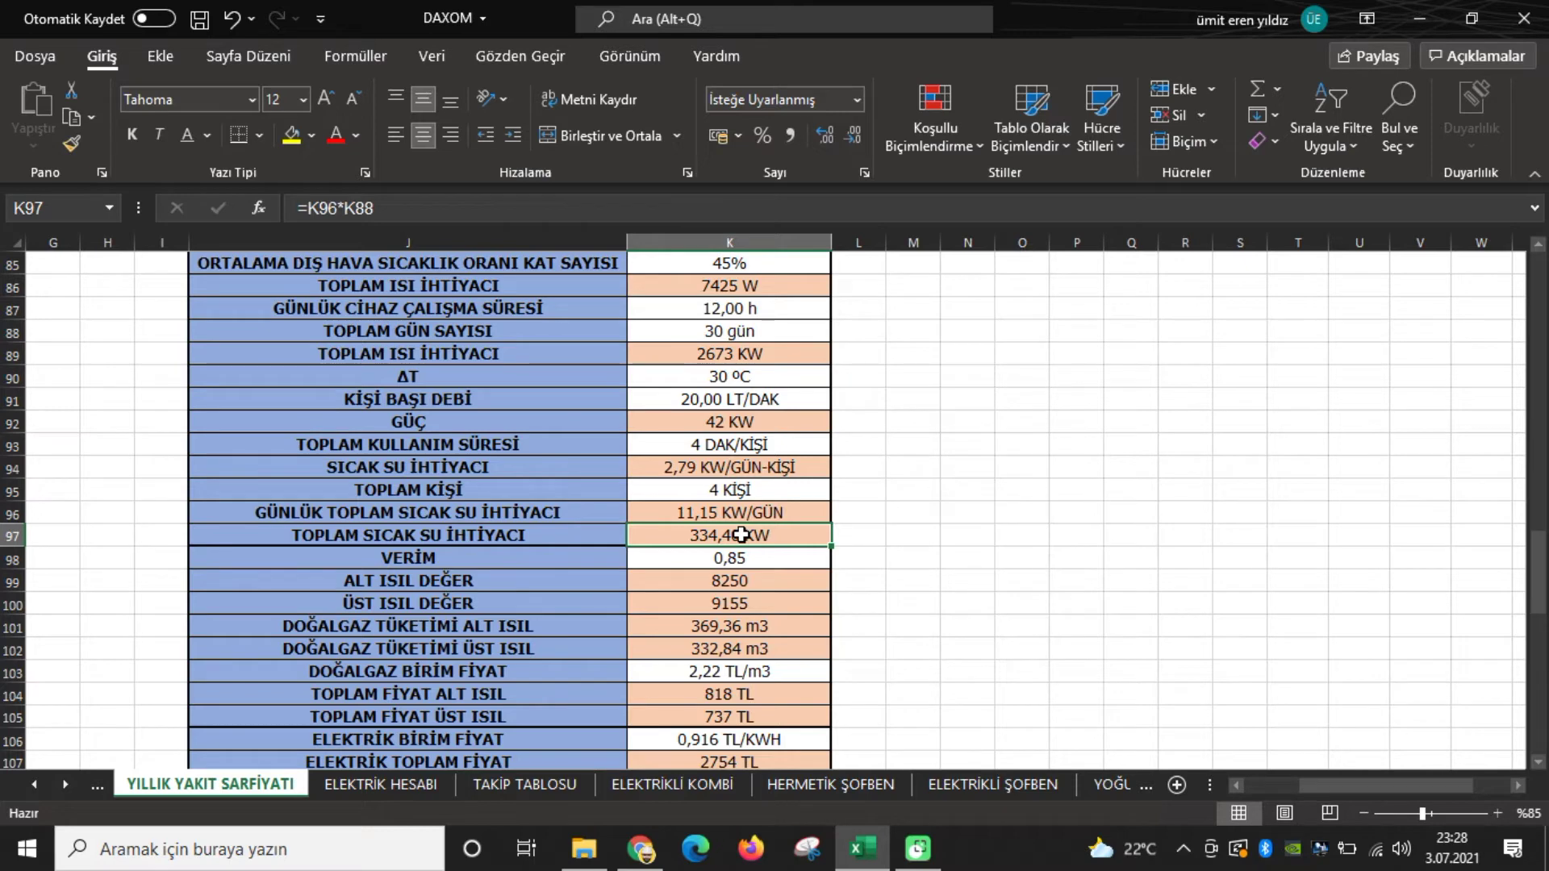
- Select the total heat demand in K89 together with the total hot water demand in K97 to check their sum
scroll(741, 535, up, 1)
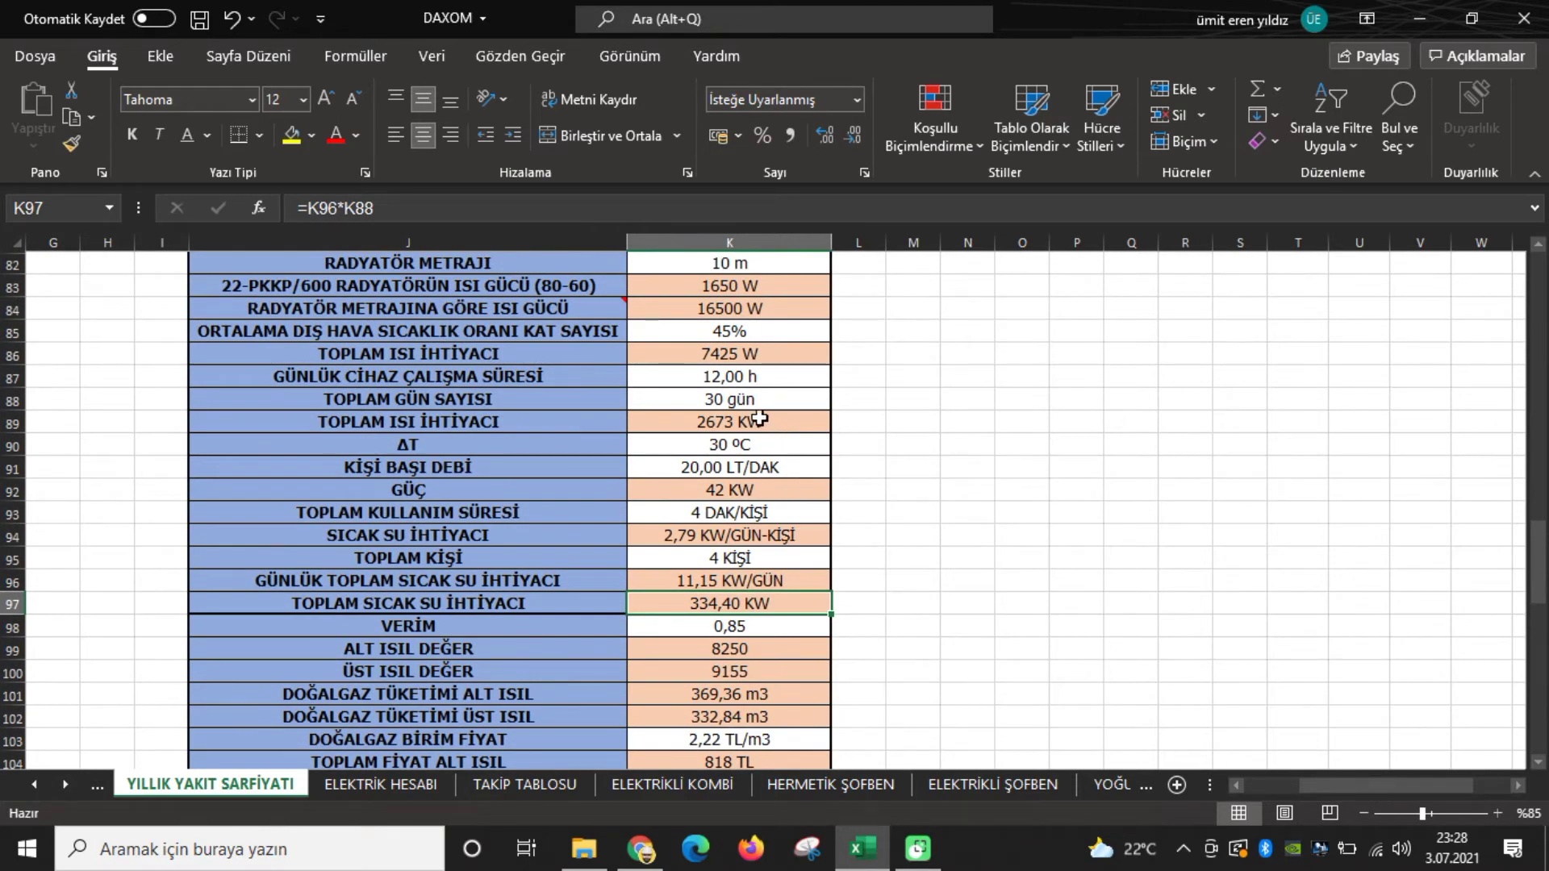
ctrl+click(775, 427)
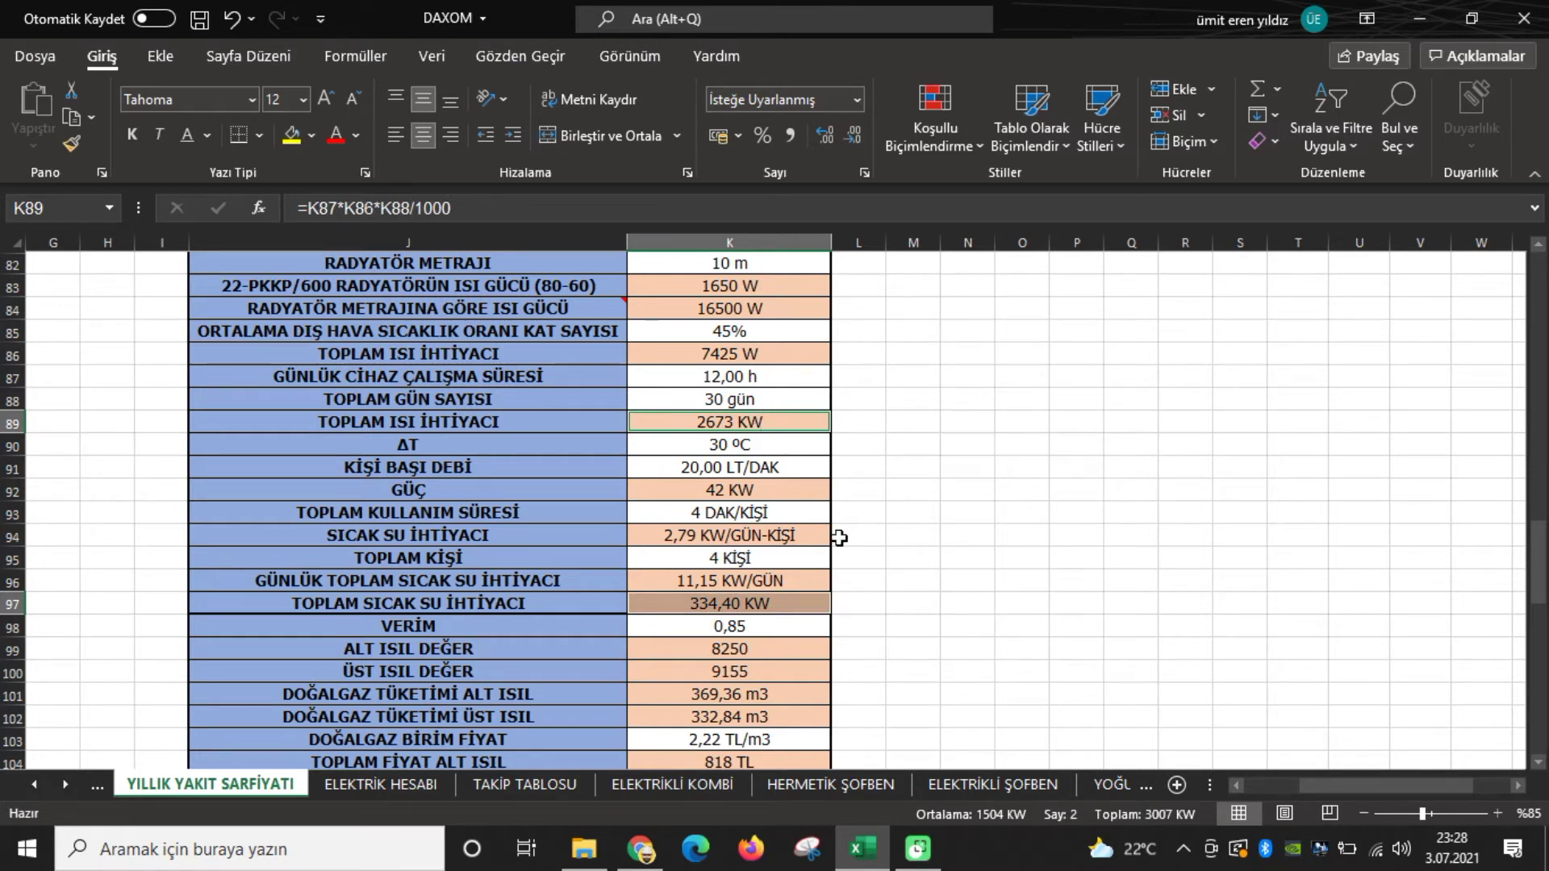
click(787, 559)
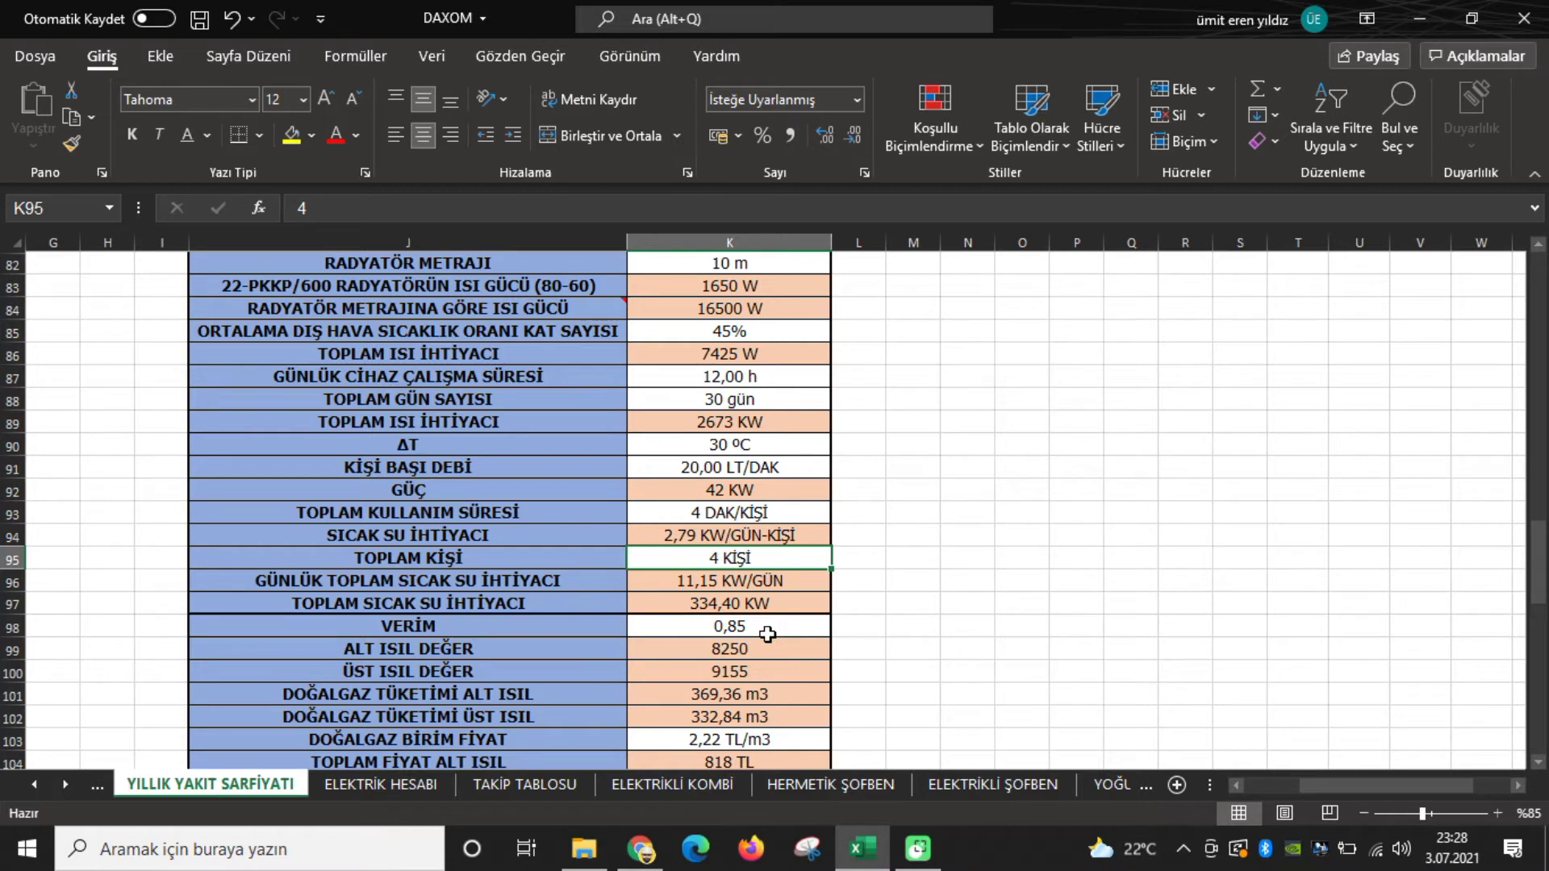
- Look through the efficiency, calorific value, natural gas consumption and price cells from K98 to K104
scroll(767, 635, down, 1)
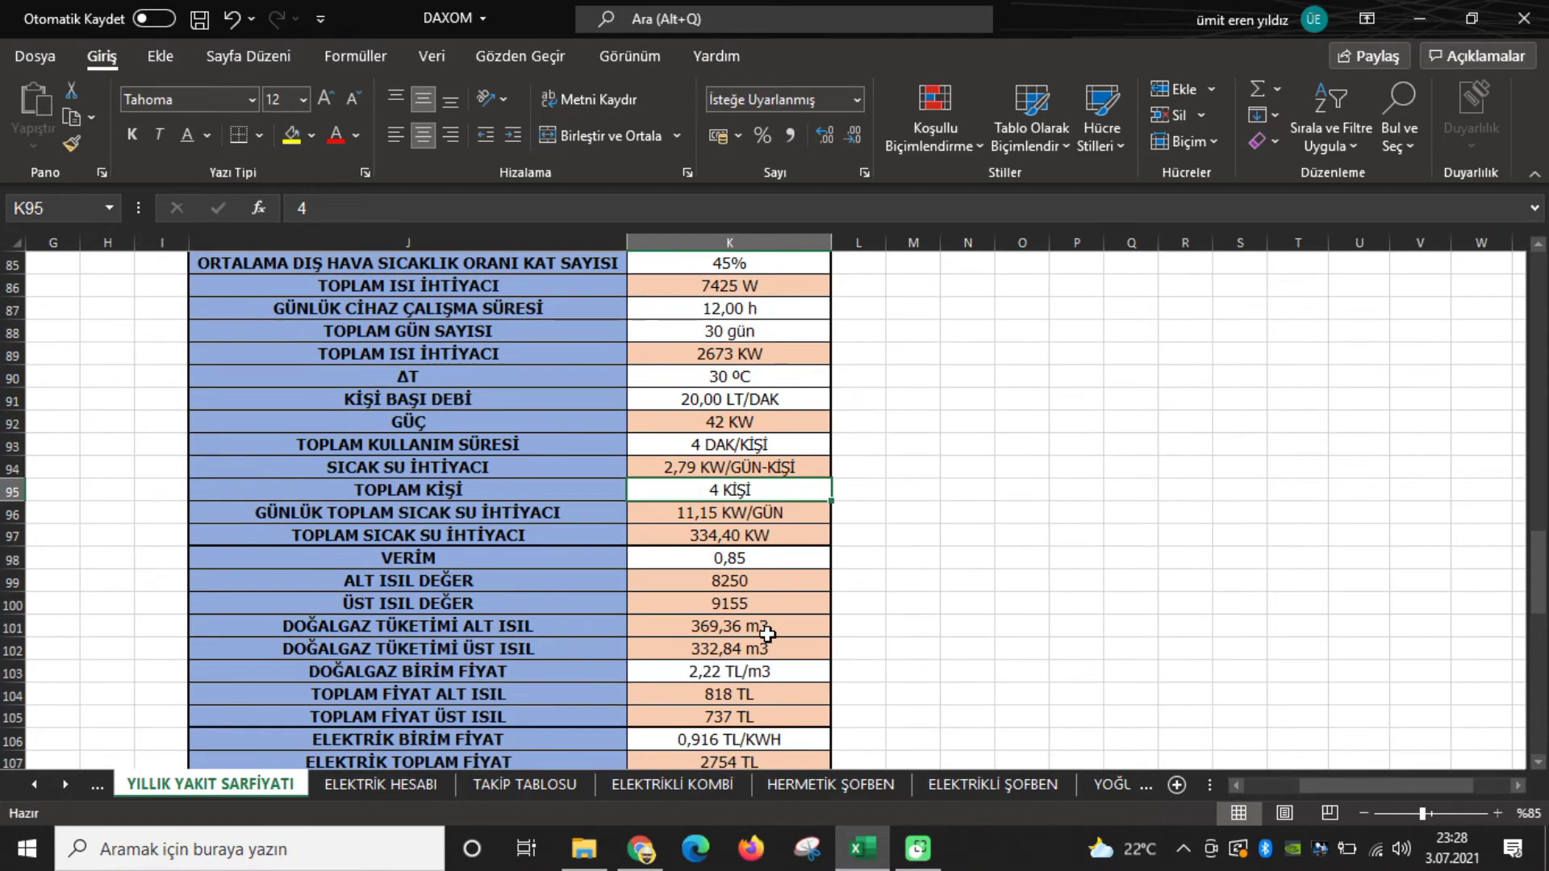
scroll(767, 635, down, 2)
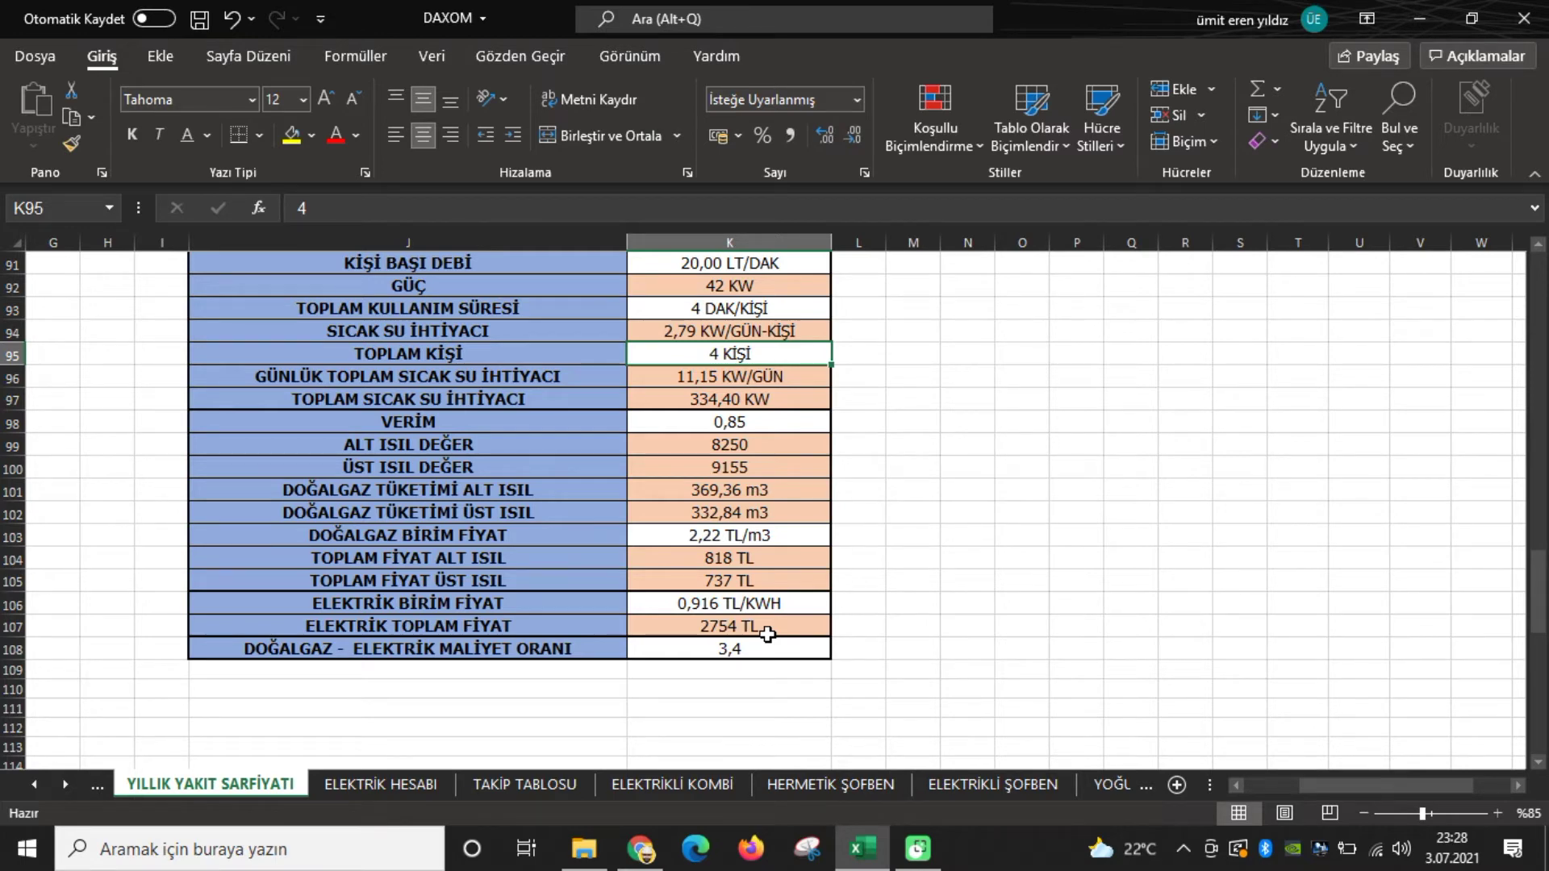
click(766, 446)
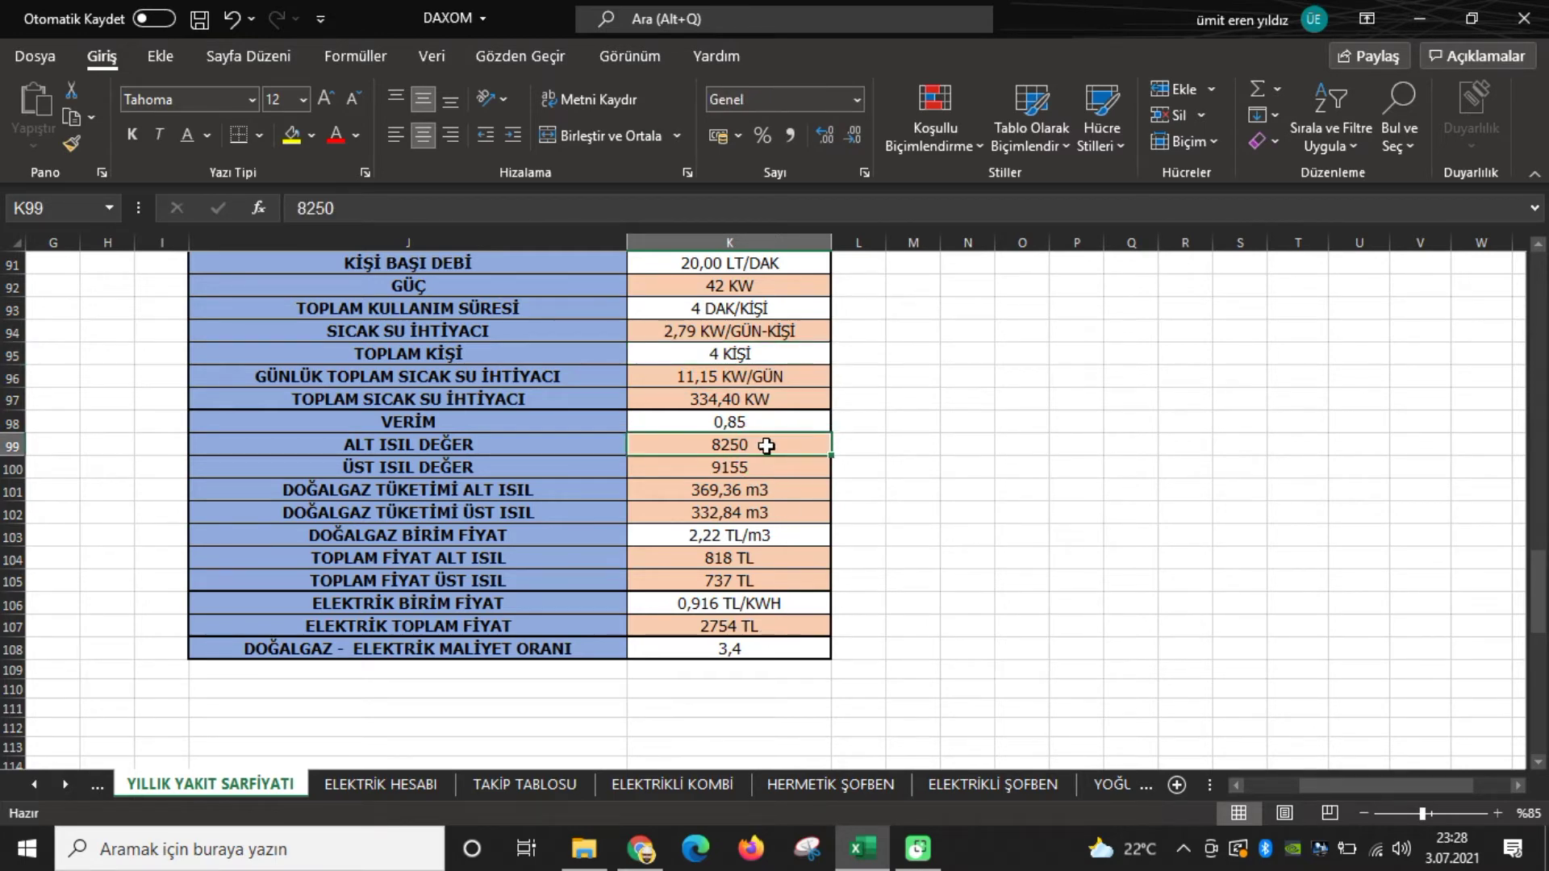
click(751, 420)
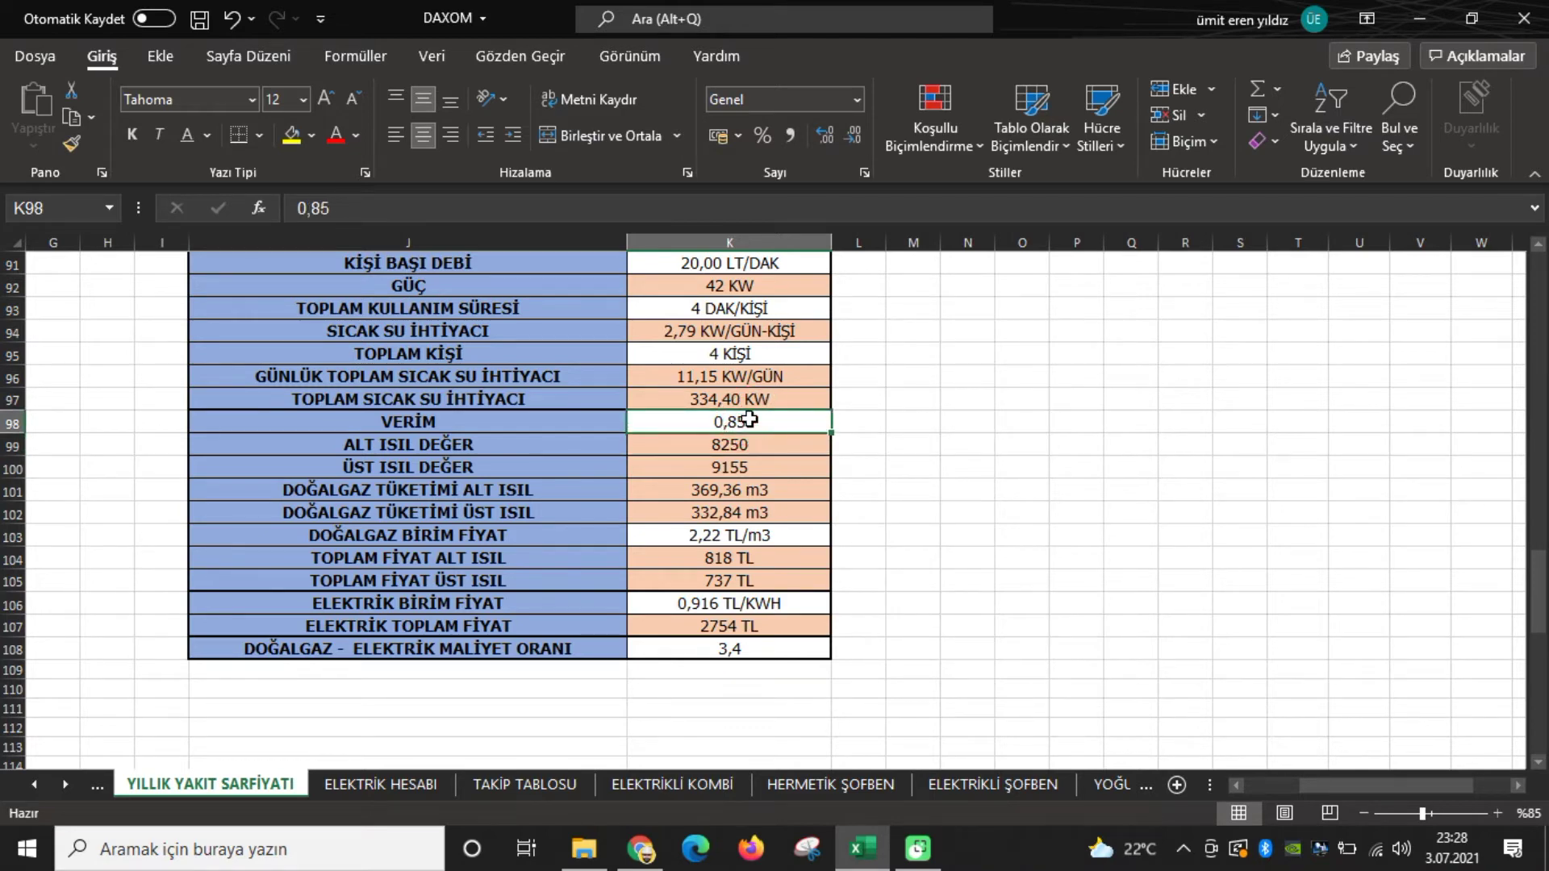
key(Down)
key(Down)
key(Down)
key(Down)
key(Down)
key(Down)
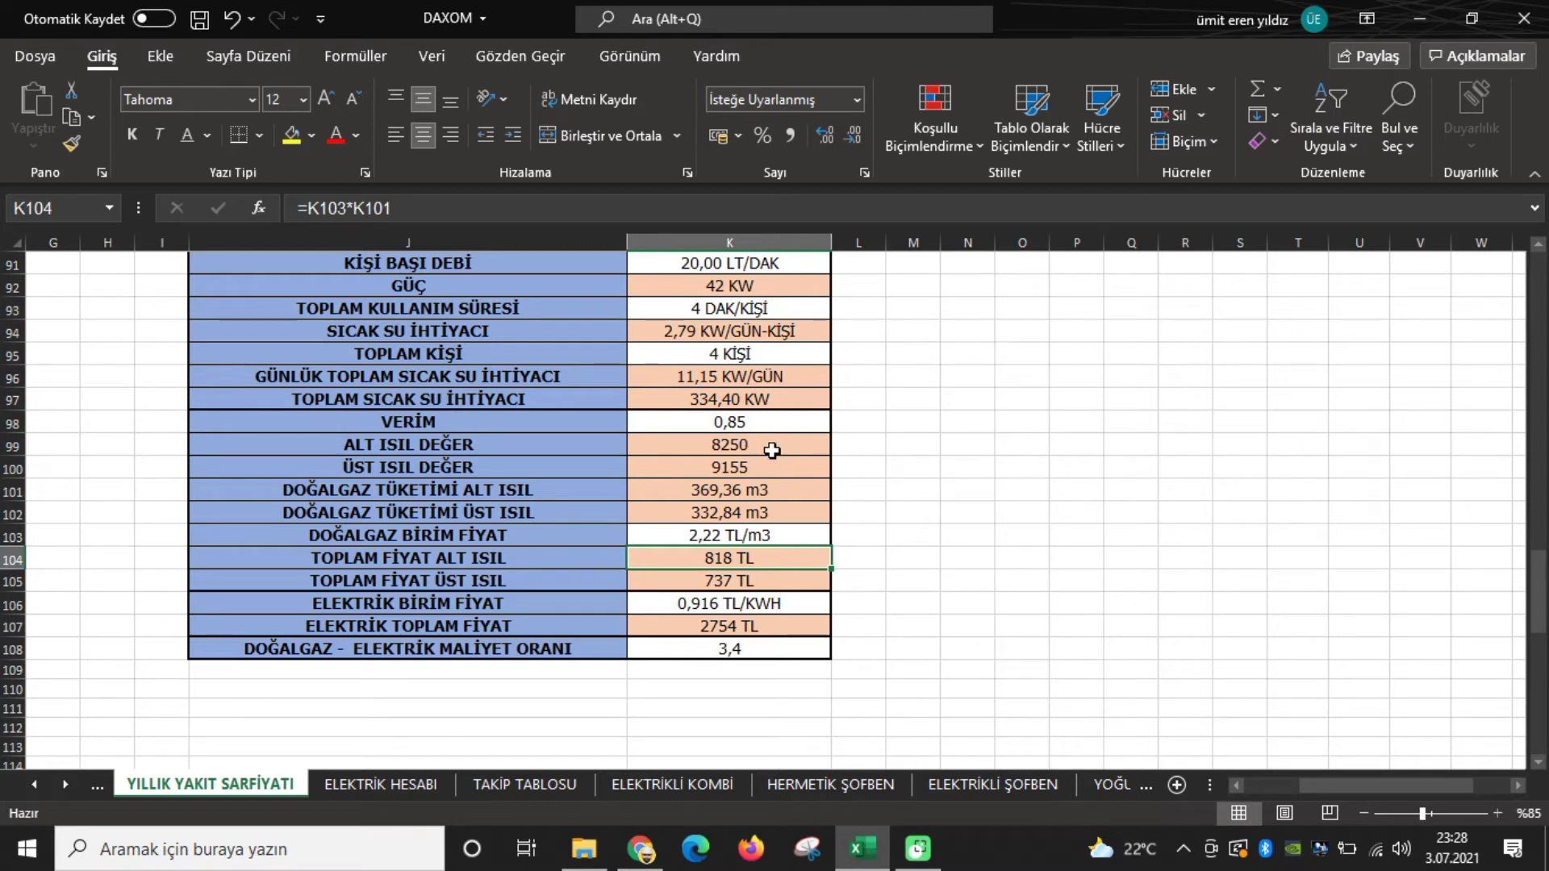
- Inspect the lower-calorific natural gas consumption formula in K101 and the calorific value and efficiency cells it uses
click(756, 491)
scroll(756, 491, up, 1)
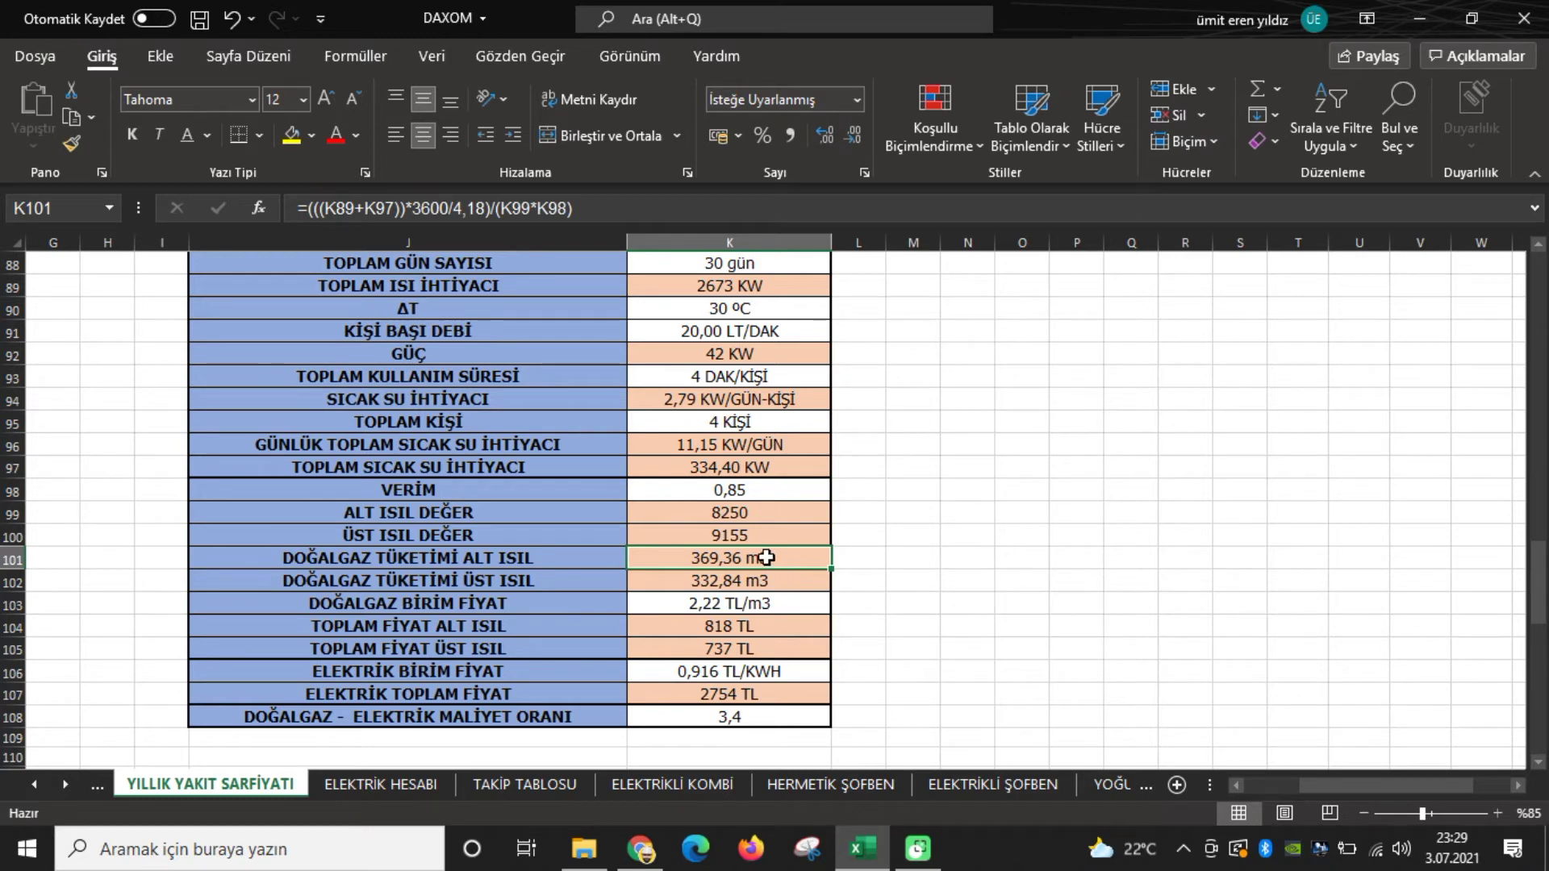
scroll(765, 557, up, 1)
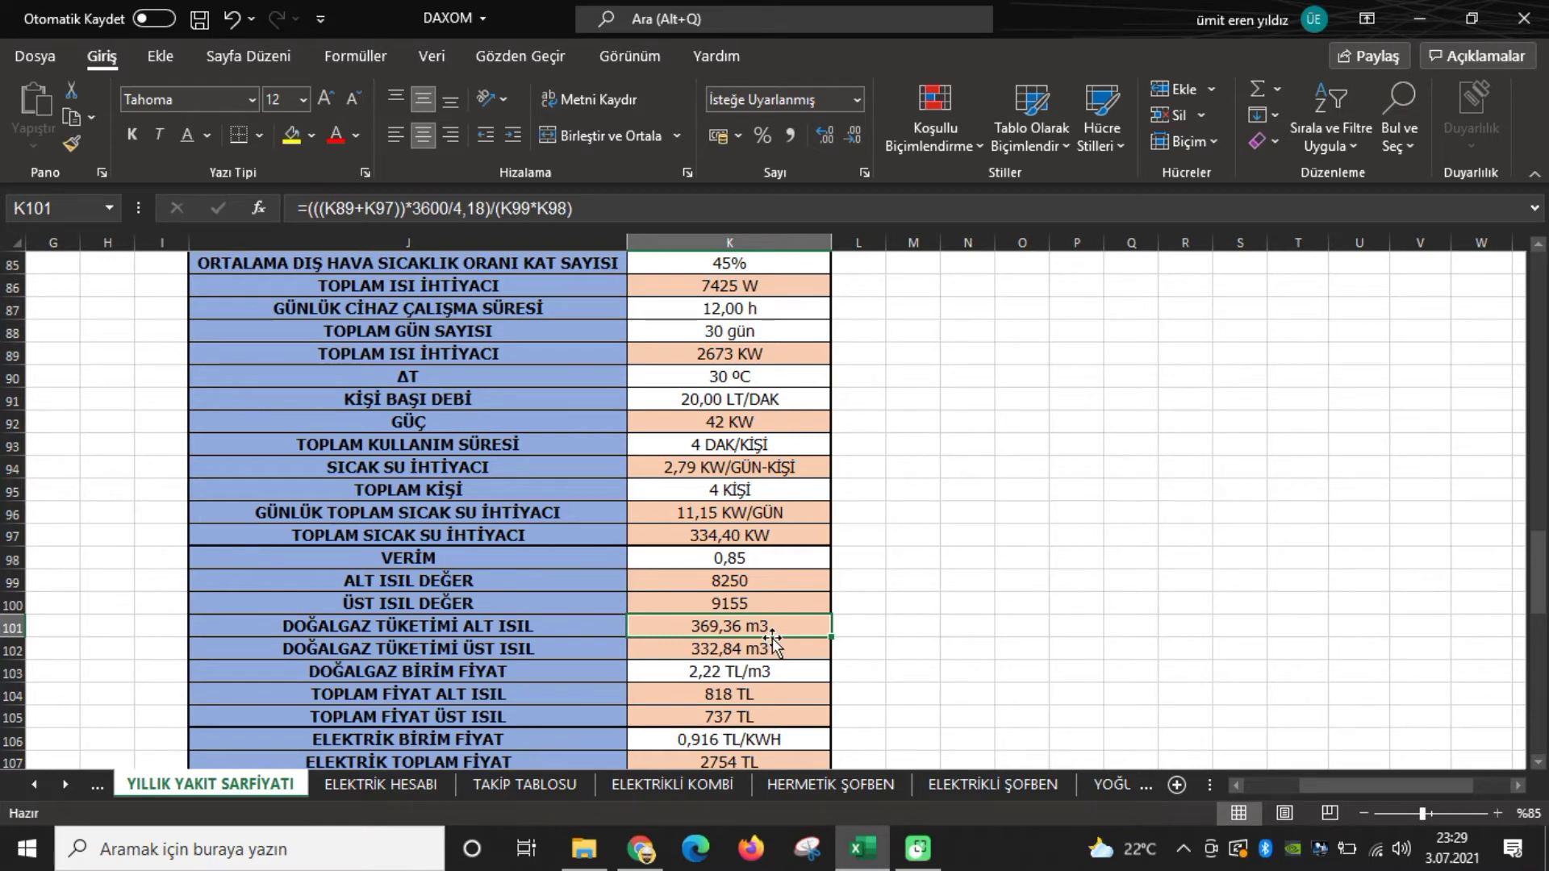
click(751, 583)
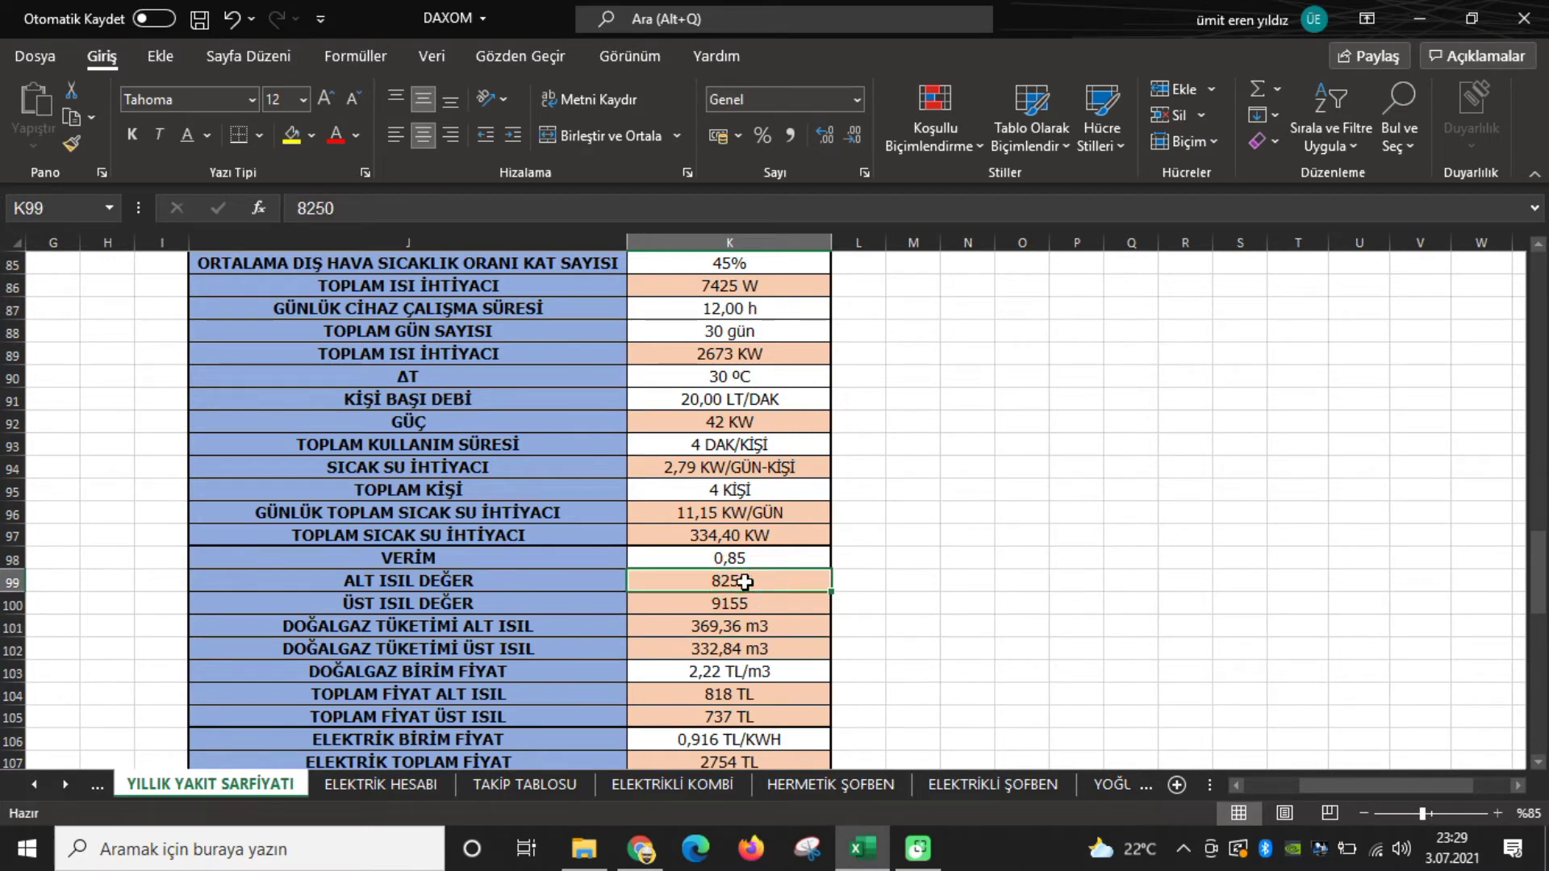
click(781, 556)
click(759, 627)
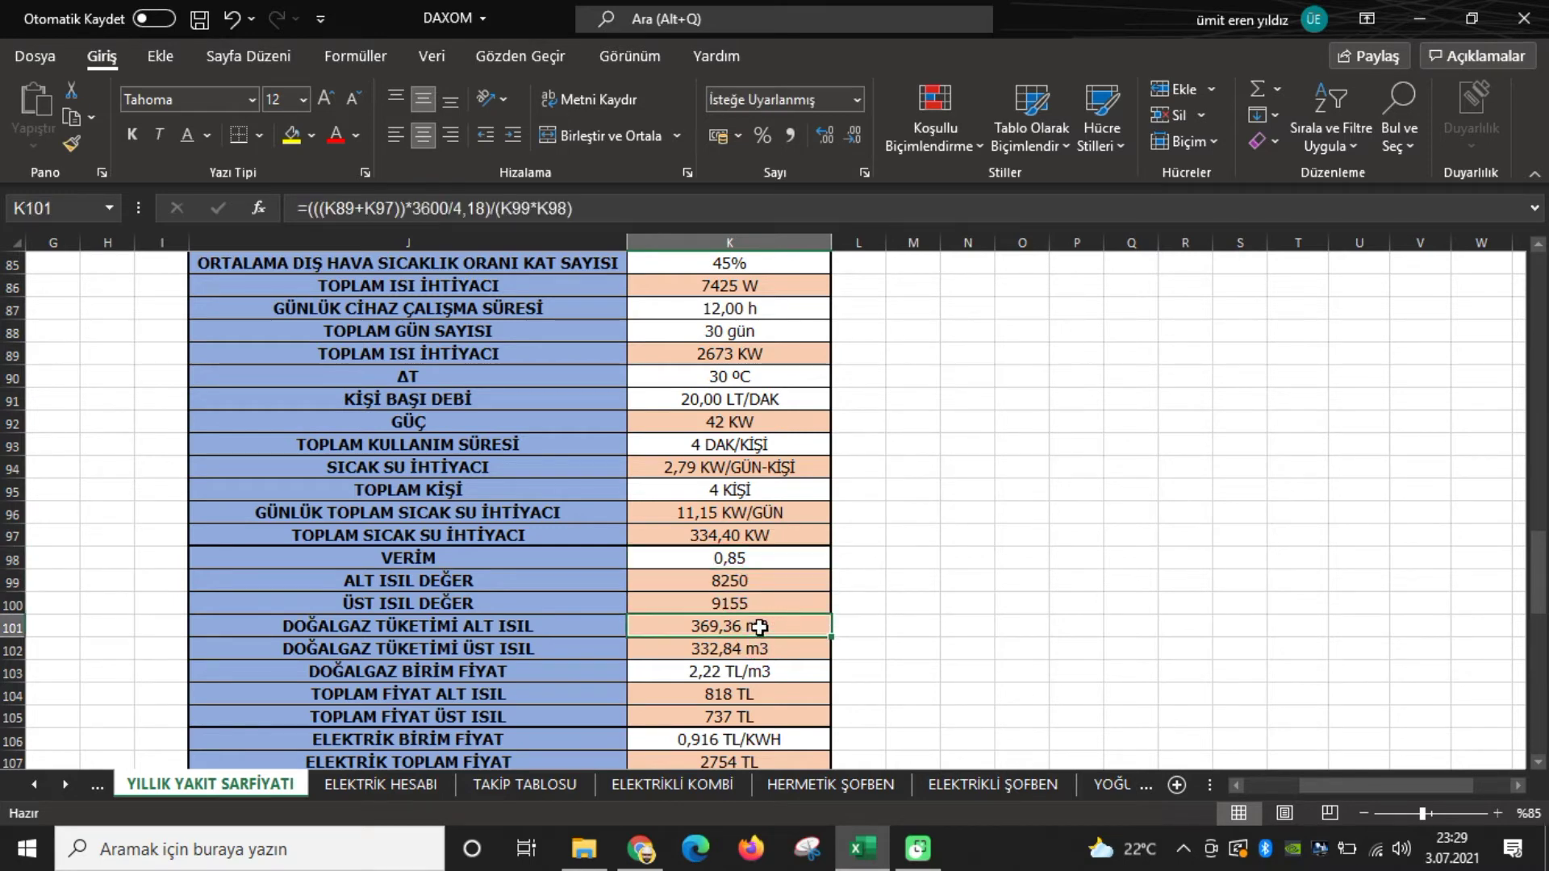
- Check the natural gas unit price in K103 and the lower-calorific total price formula in K104
scroll(759, 627, down, 1)
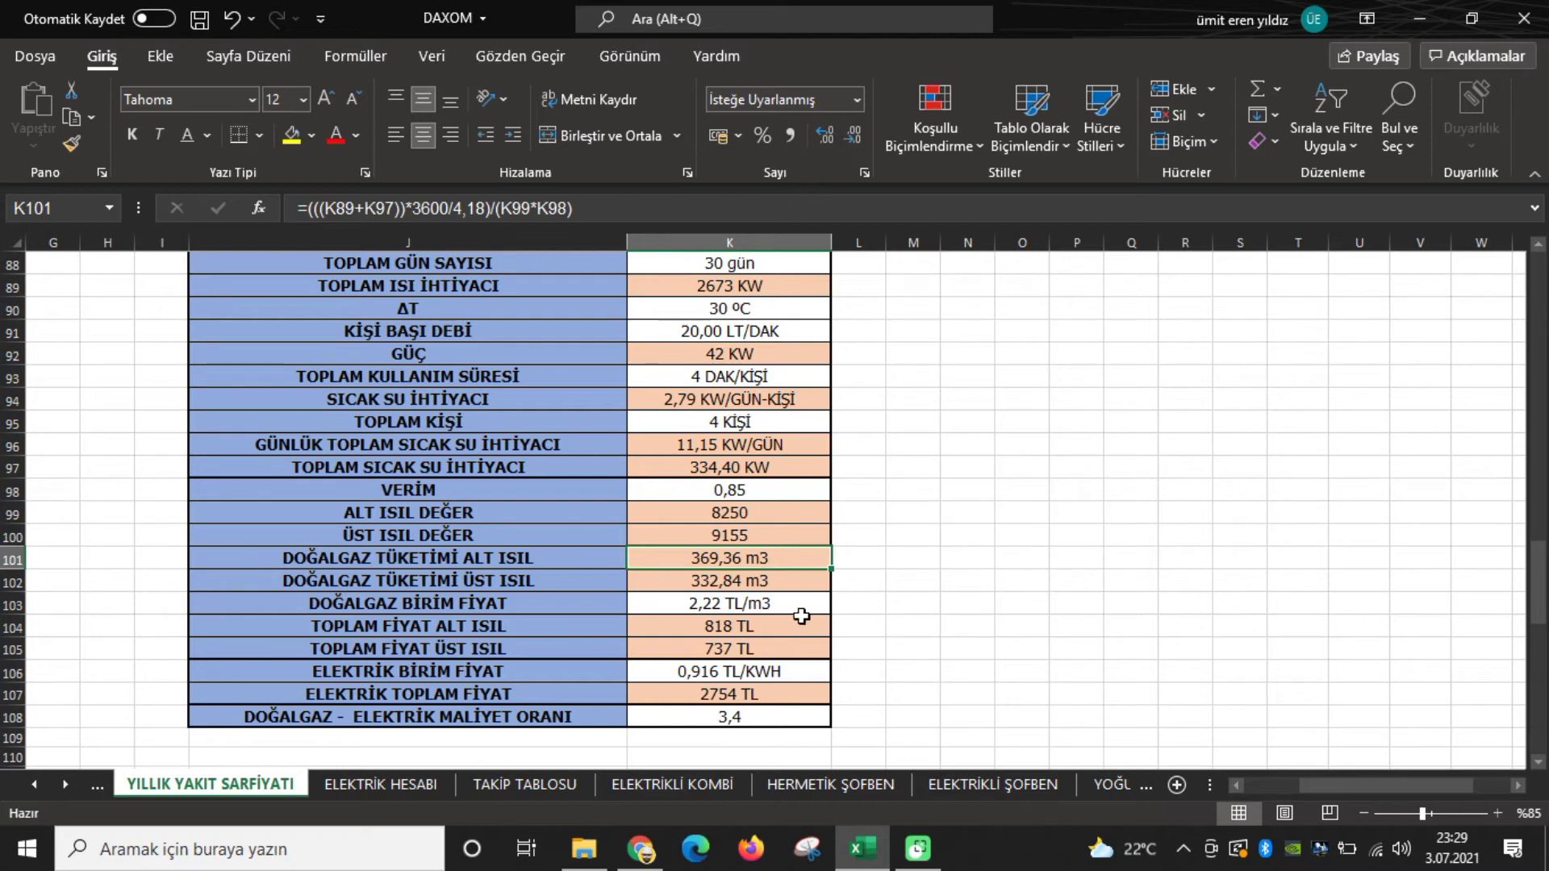
click(761, 601)
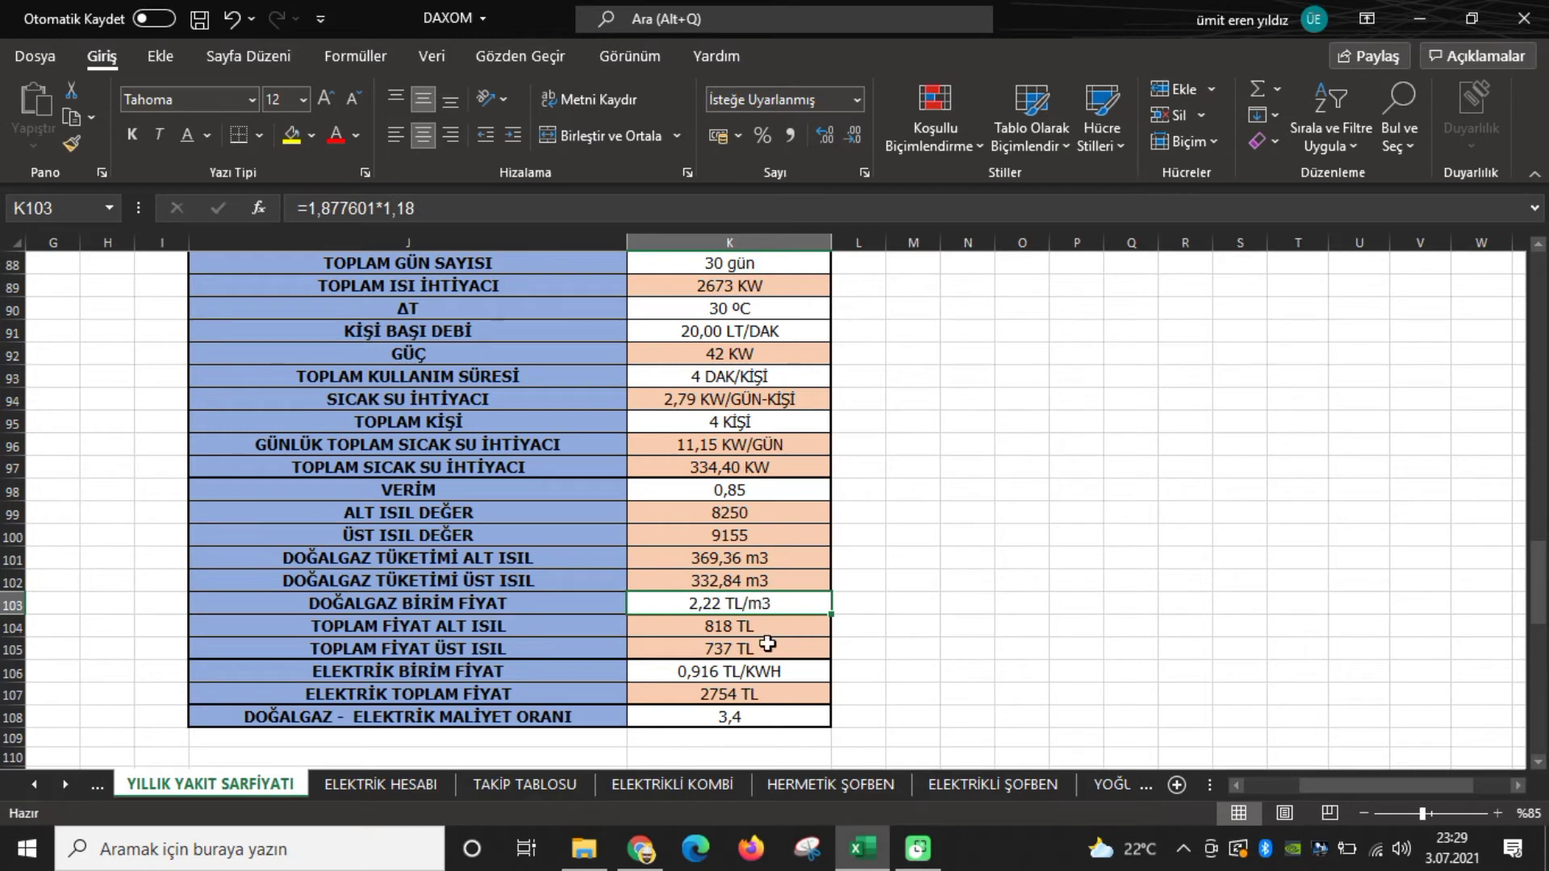
click(758, 627)
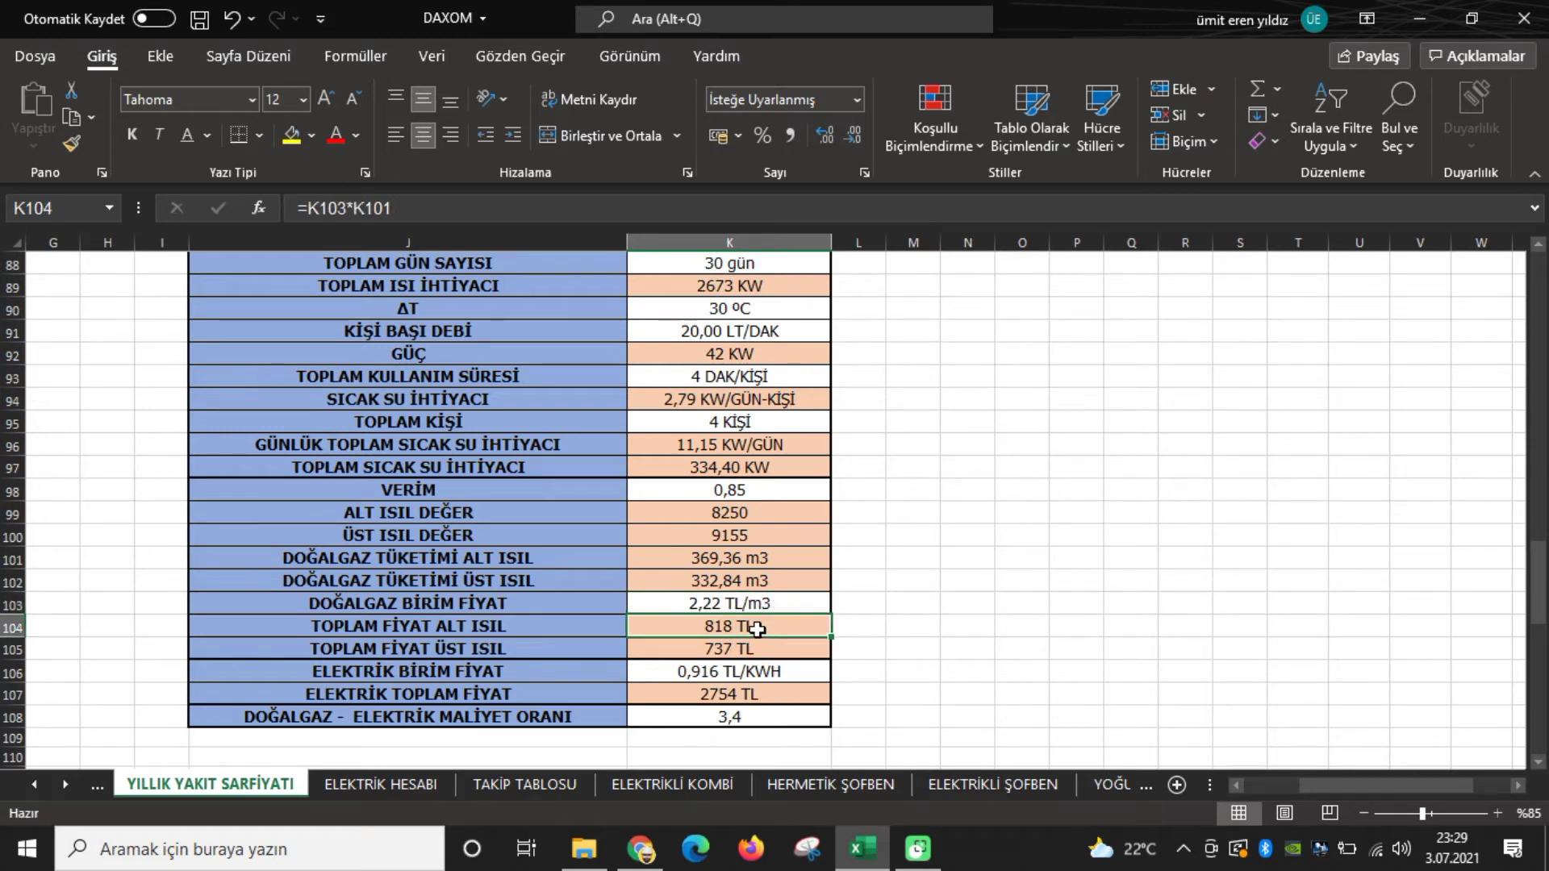
- Inspect the upper-calorific natural gas consumption formula in K102 and compare the calorific values in K100 and K99
click(751, 581)
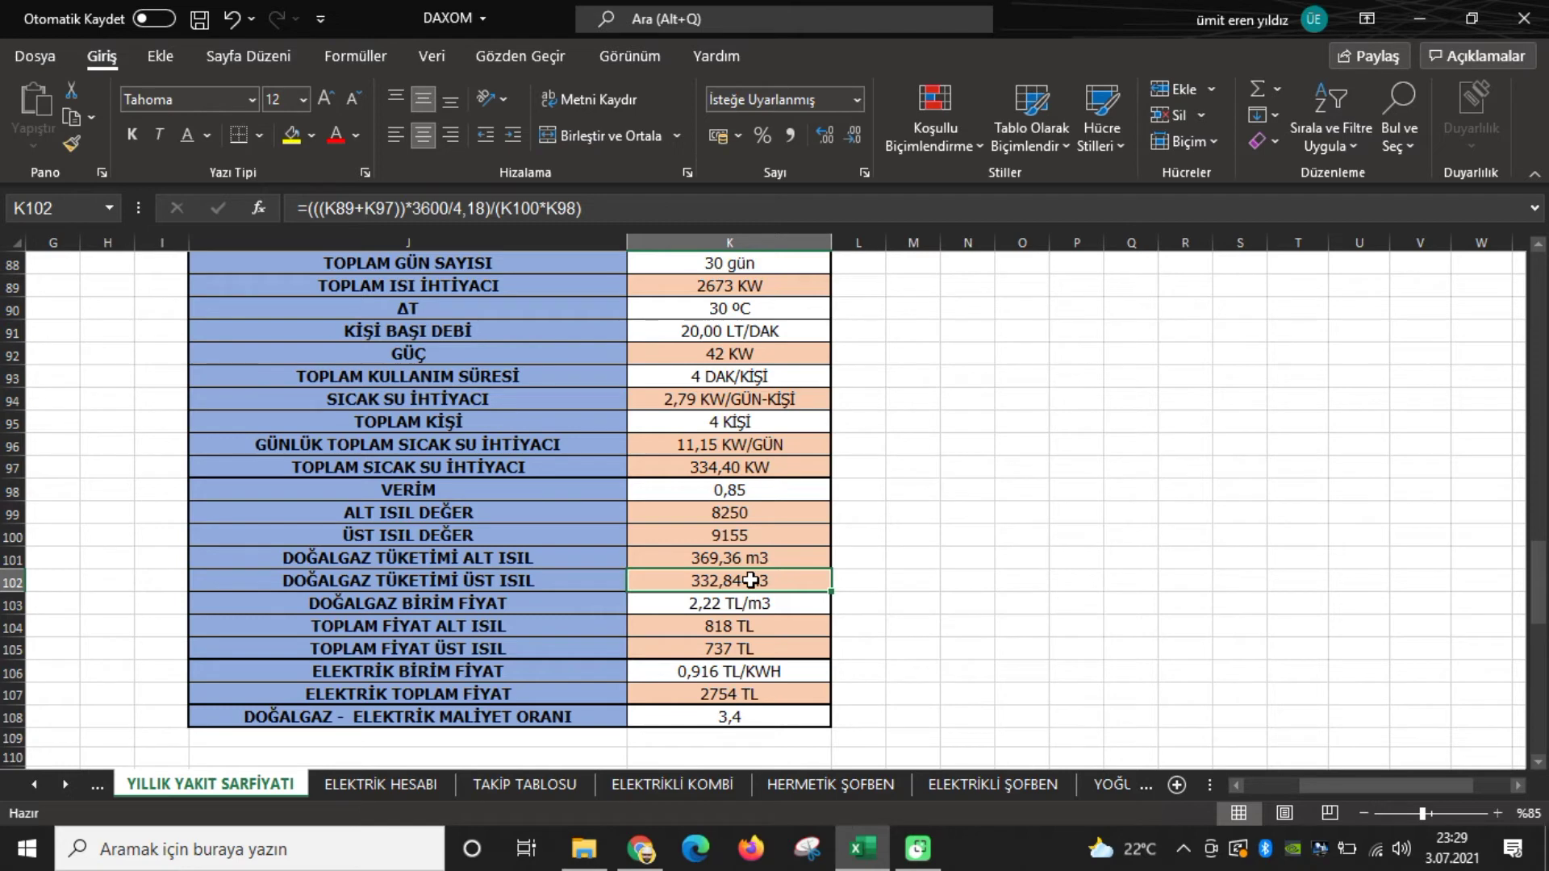
click(750, 535)
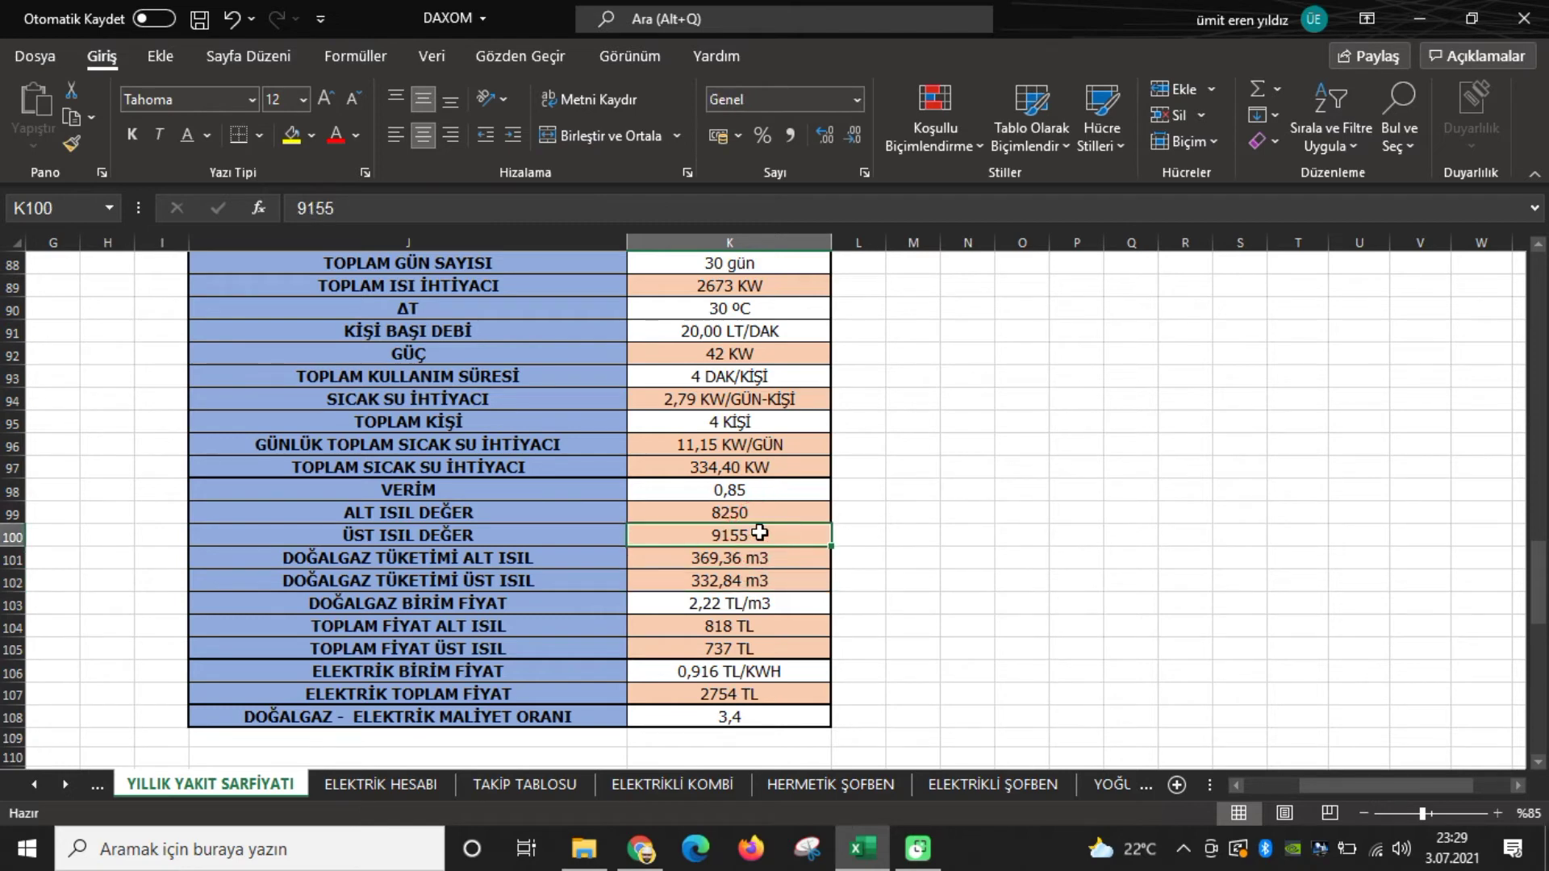
click(750, 513)
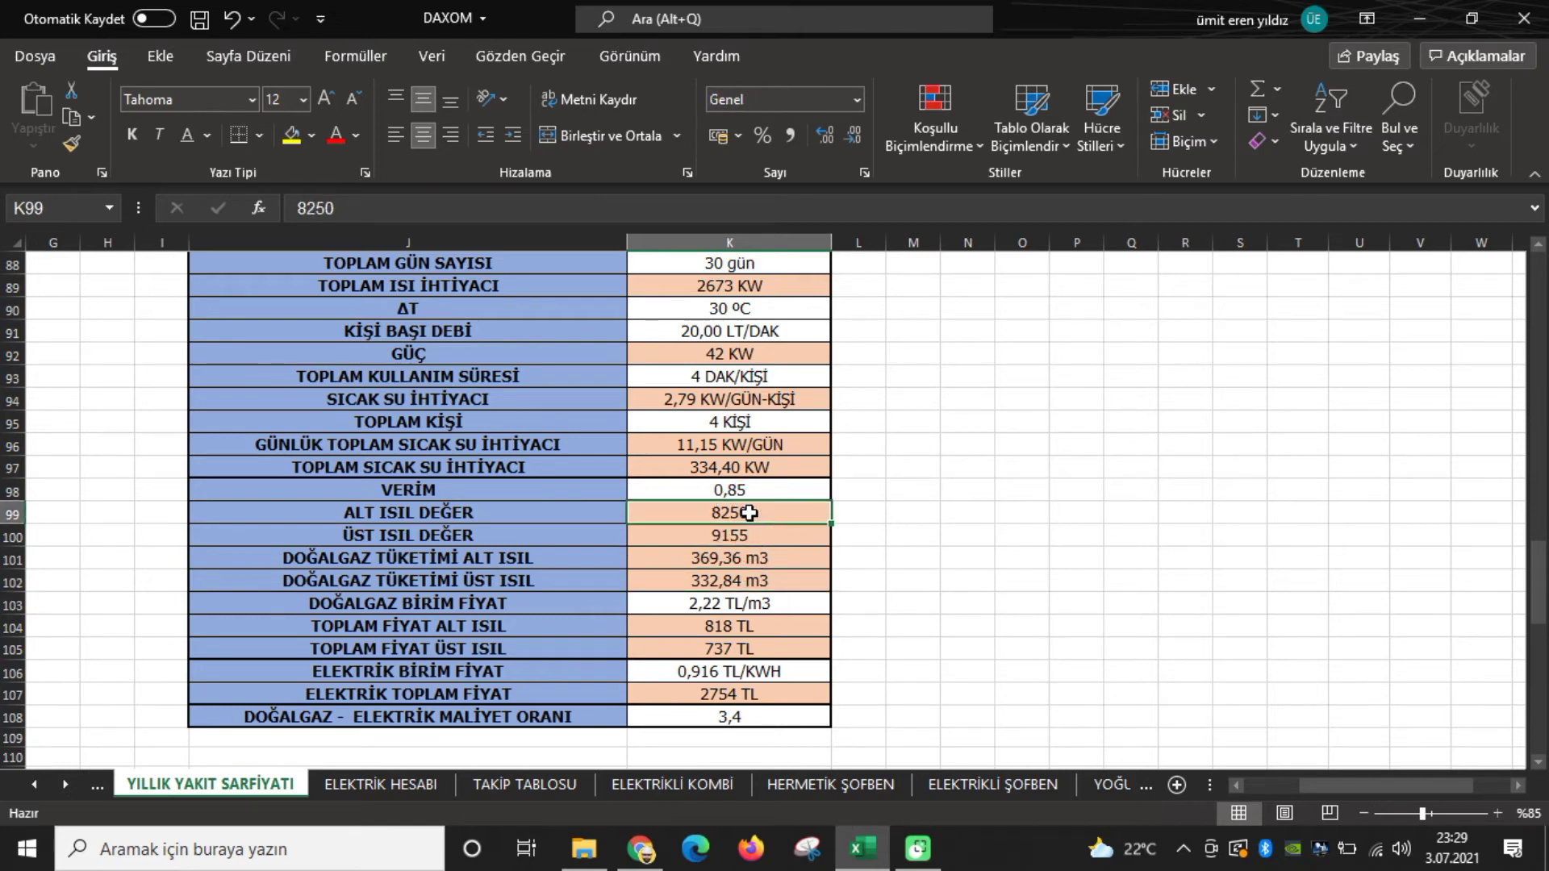
click(759, 581)
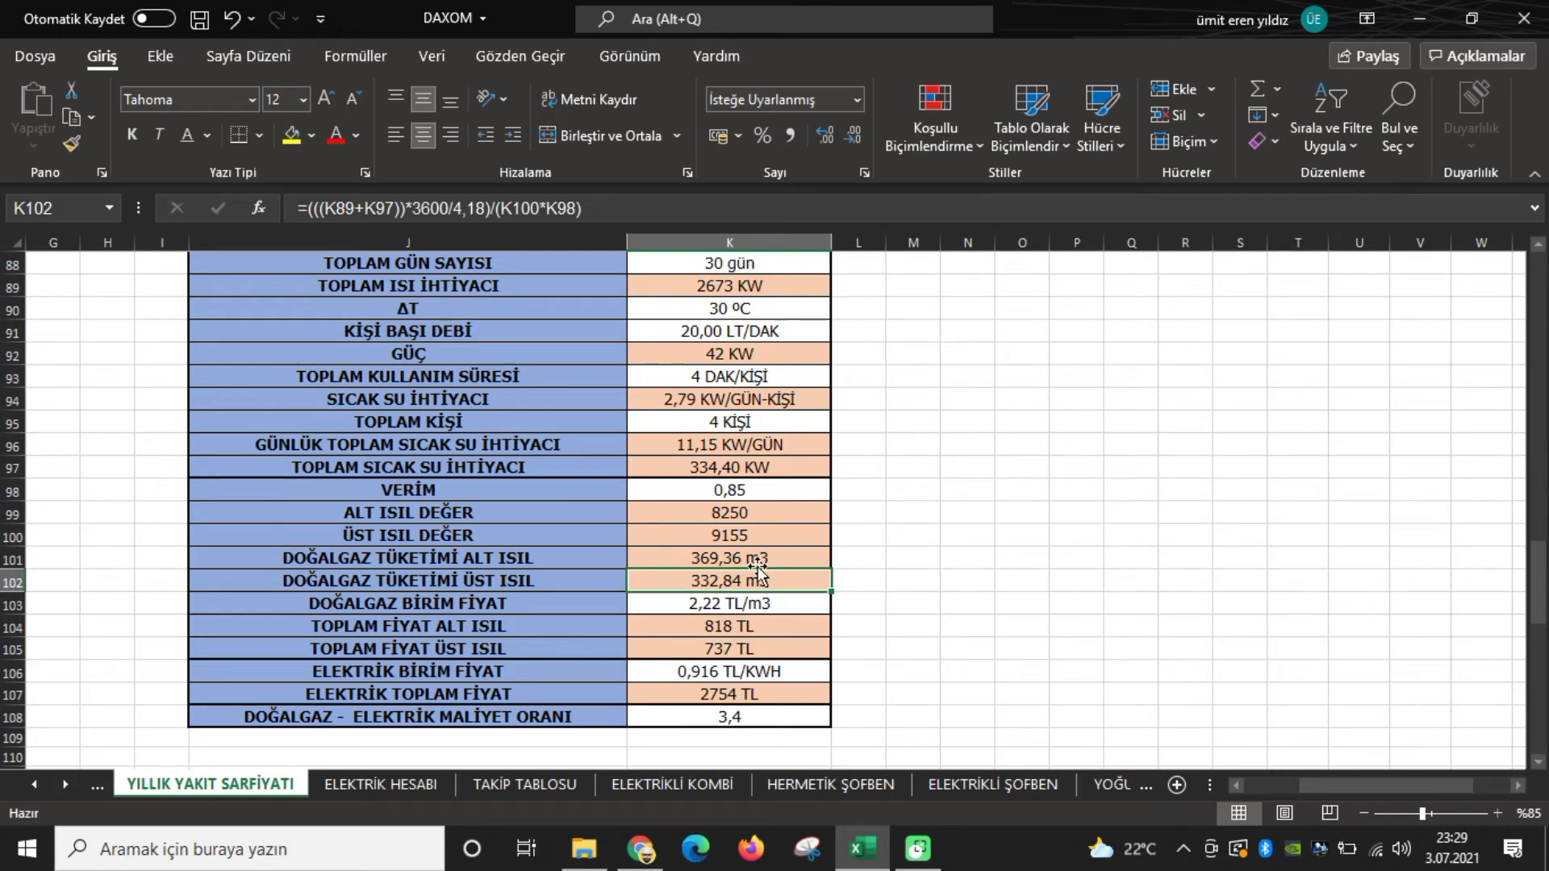
- Check the upper-calorific total price formula in K105 and compare it with the lower-calorific total price in K104
click(760, 648)
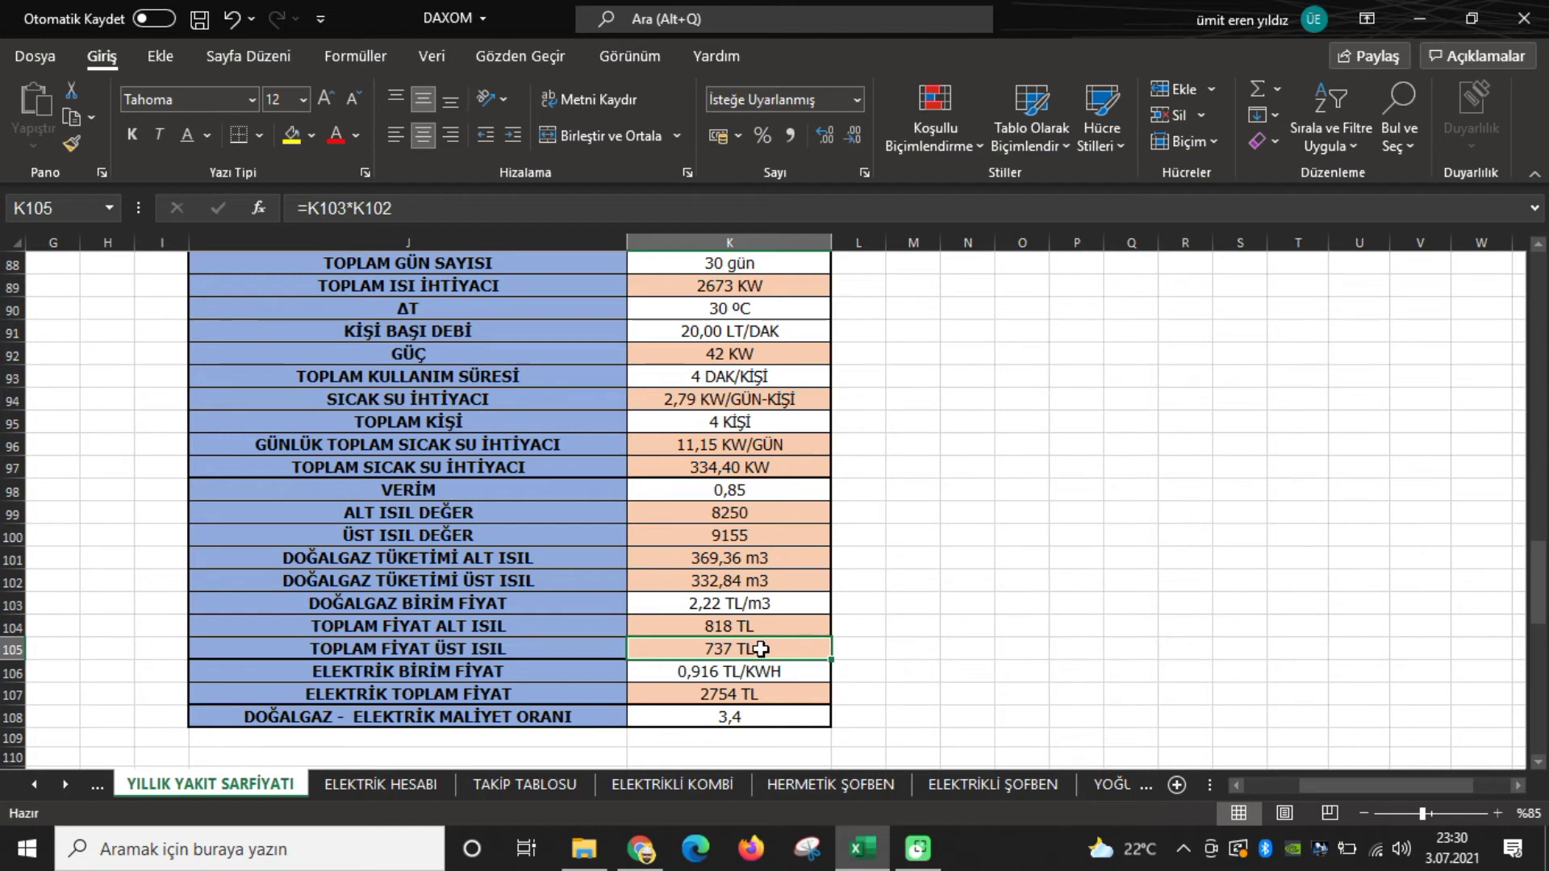
drag(762, 626, 766, 646)
click(767, 646)
- Inspect the electricity total price formula in K107, the unit price in K106 and the gas-to-electricity cost ratio formula in K108
click(756, 693)
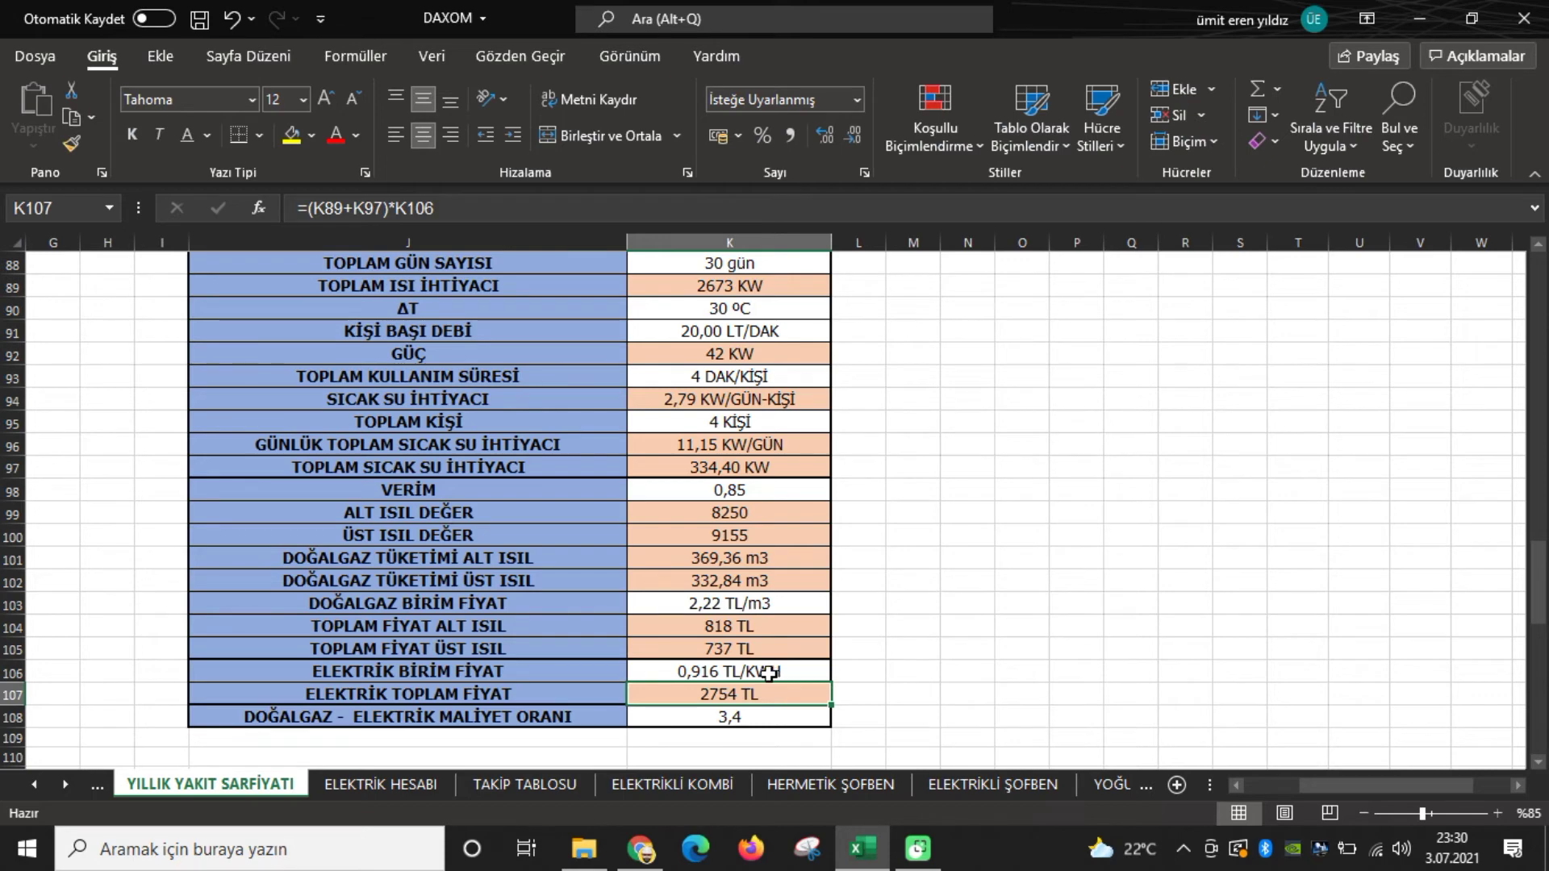
click(769, 672)
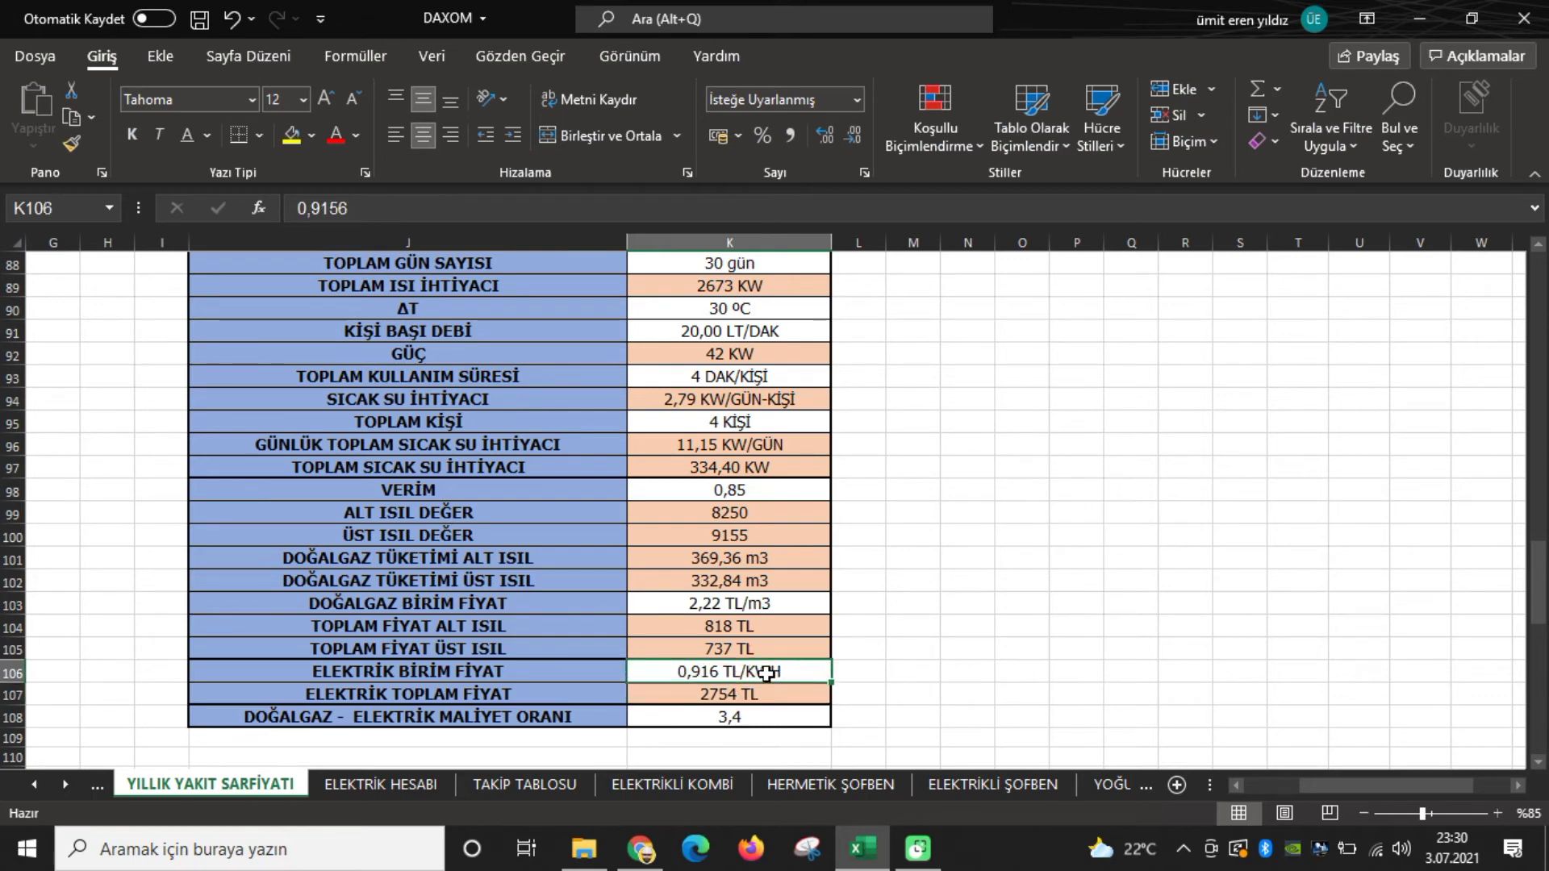
click(755, 699)
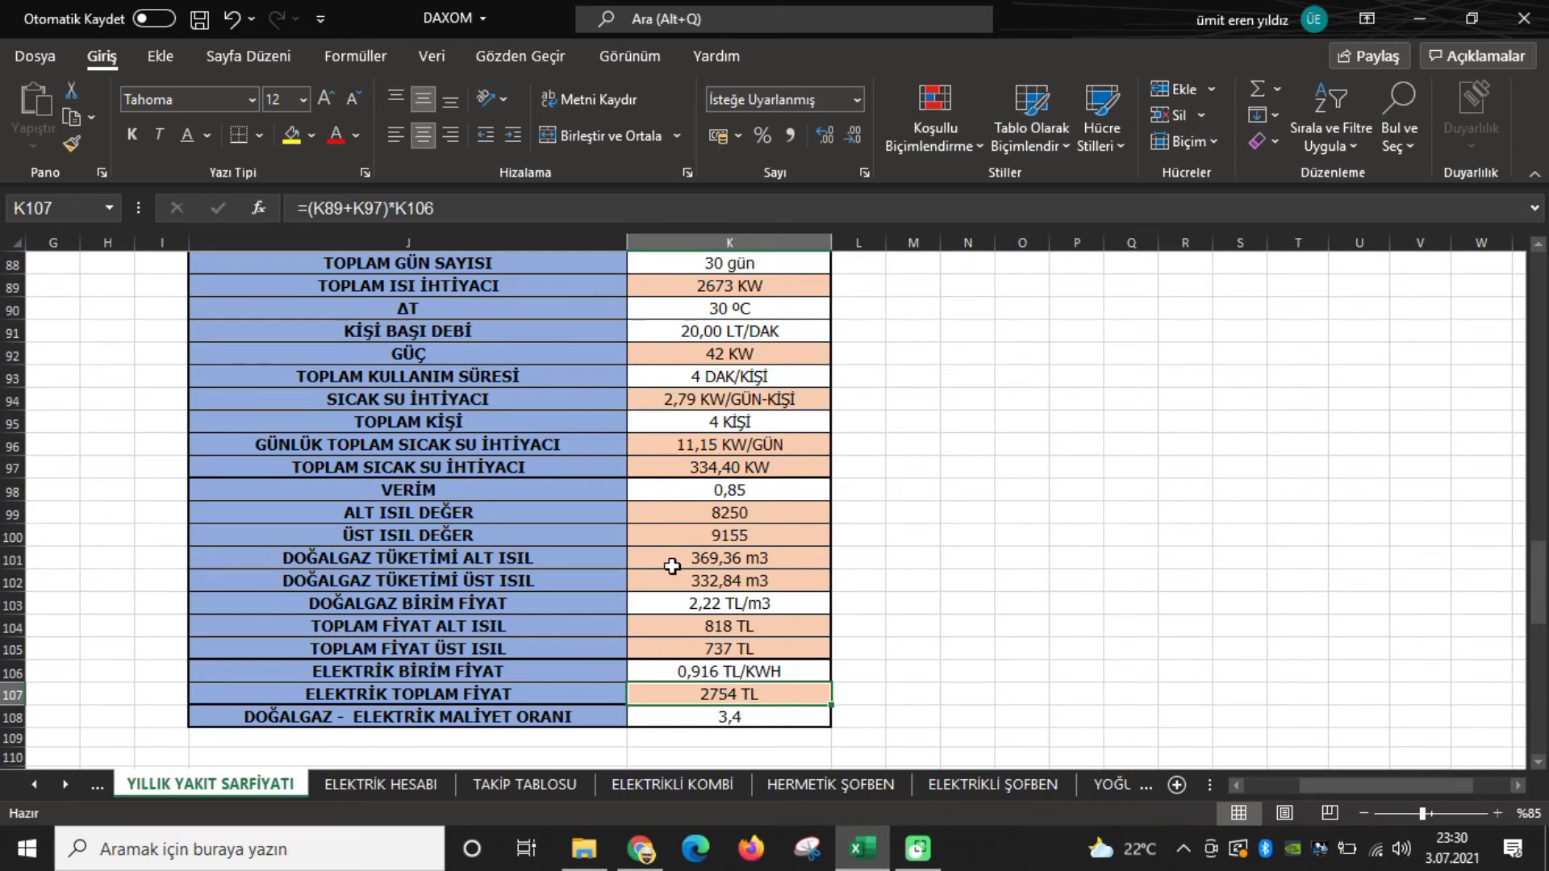
click(743, 716)
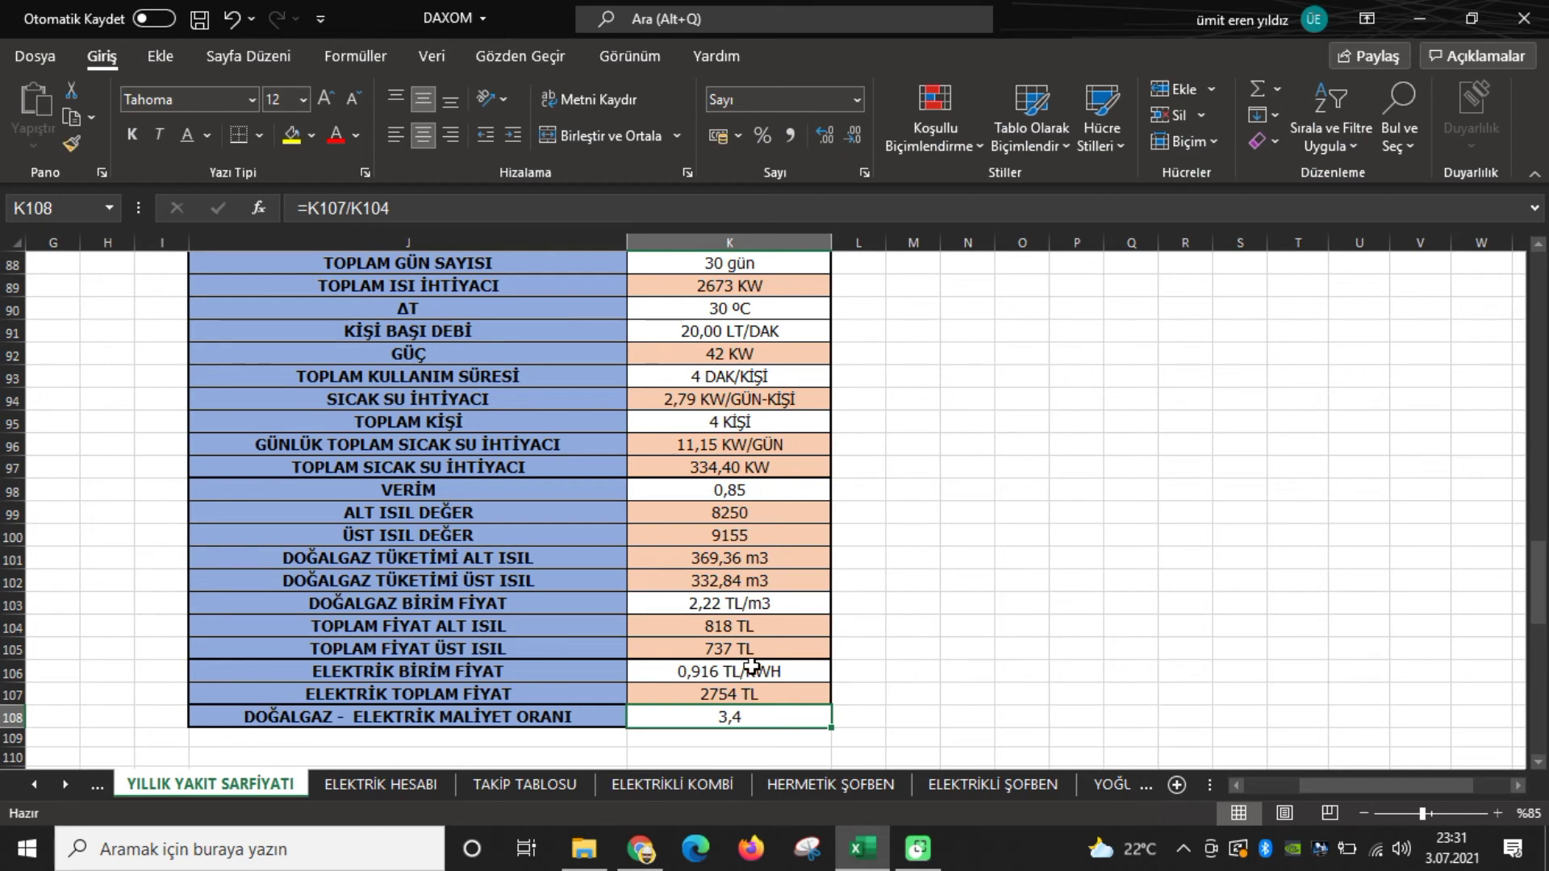
- Set the radiator length in K82 to 5 m and review the recalculated consumption and cost rows down to row 108
scroll(751, 666, up, 3)
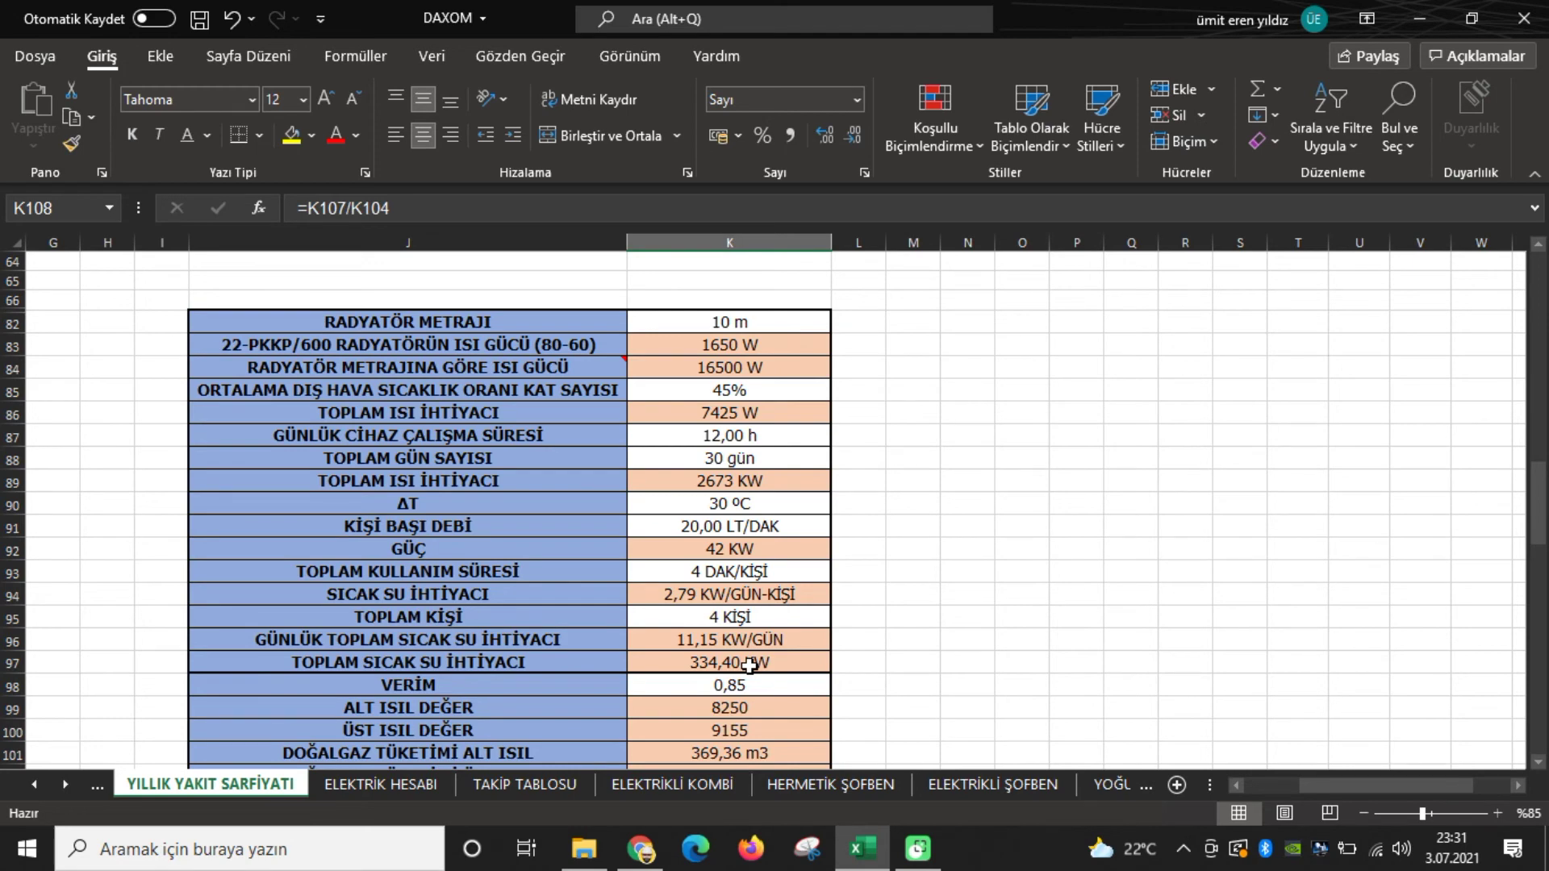
scroll(749, 665, down, 1)
scroll(749, 665, up, 1)
click(769, 325)
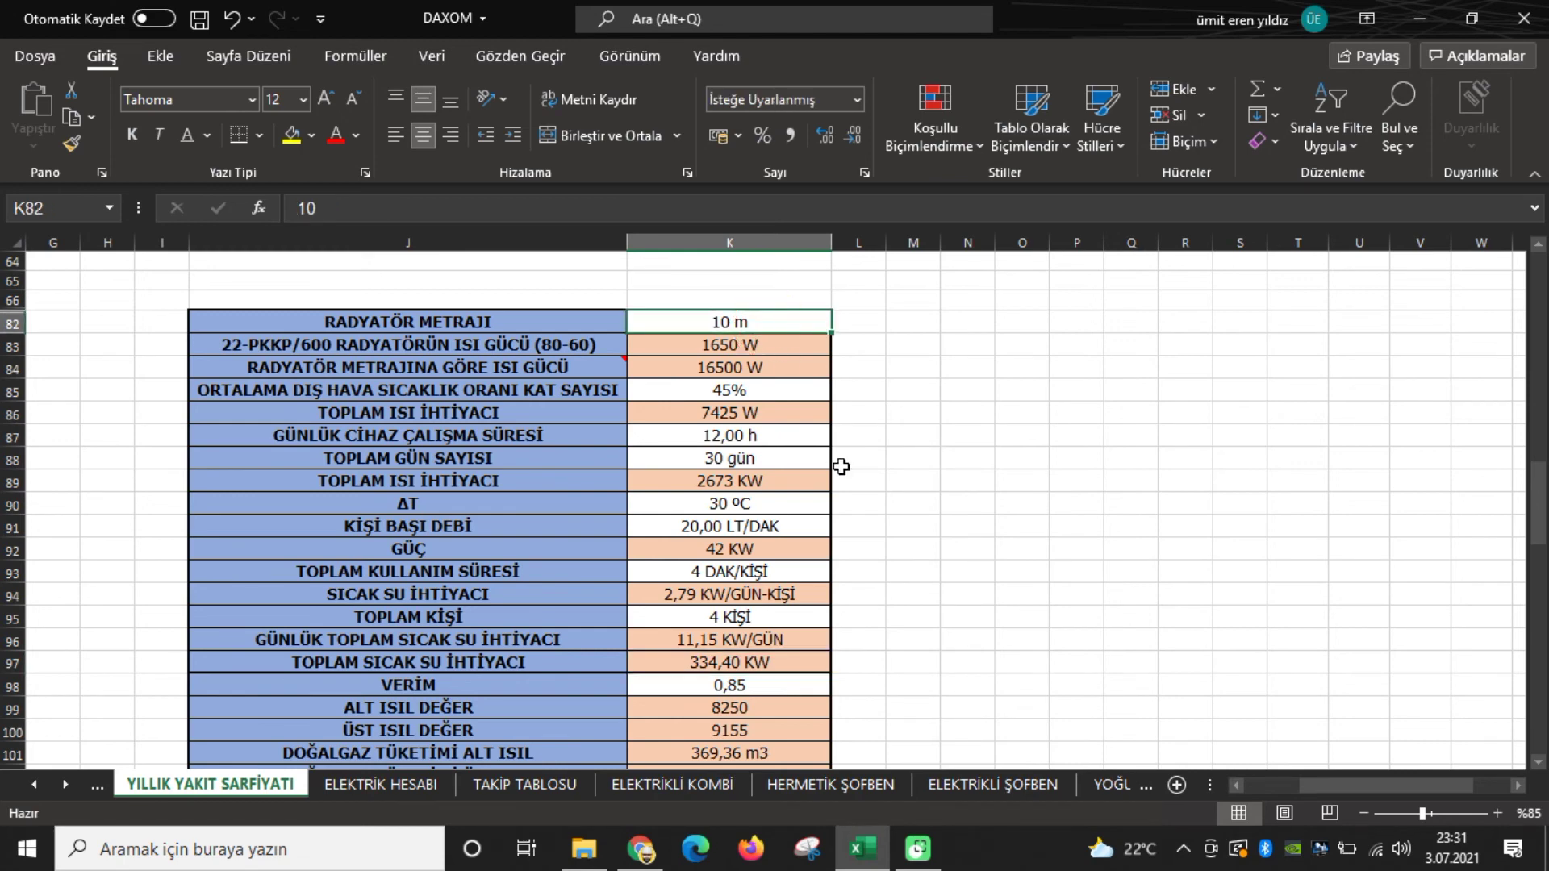
text(5)
key(Return)
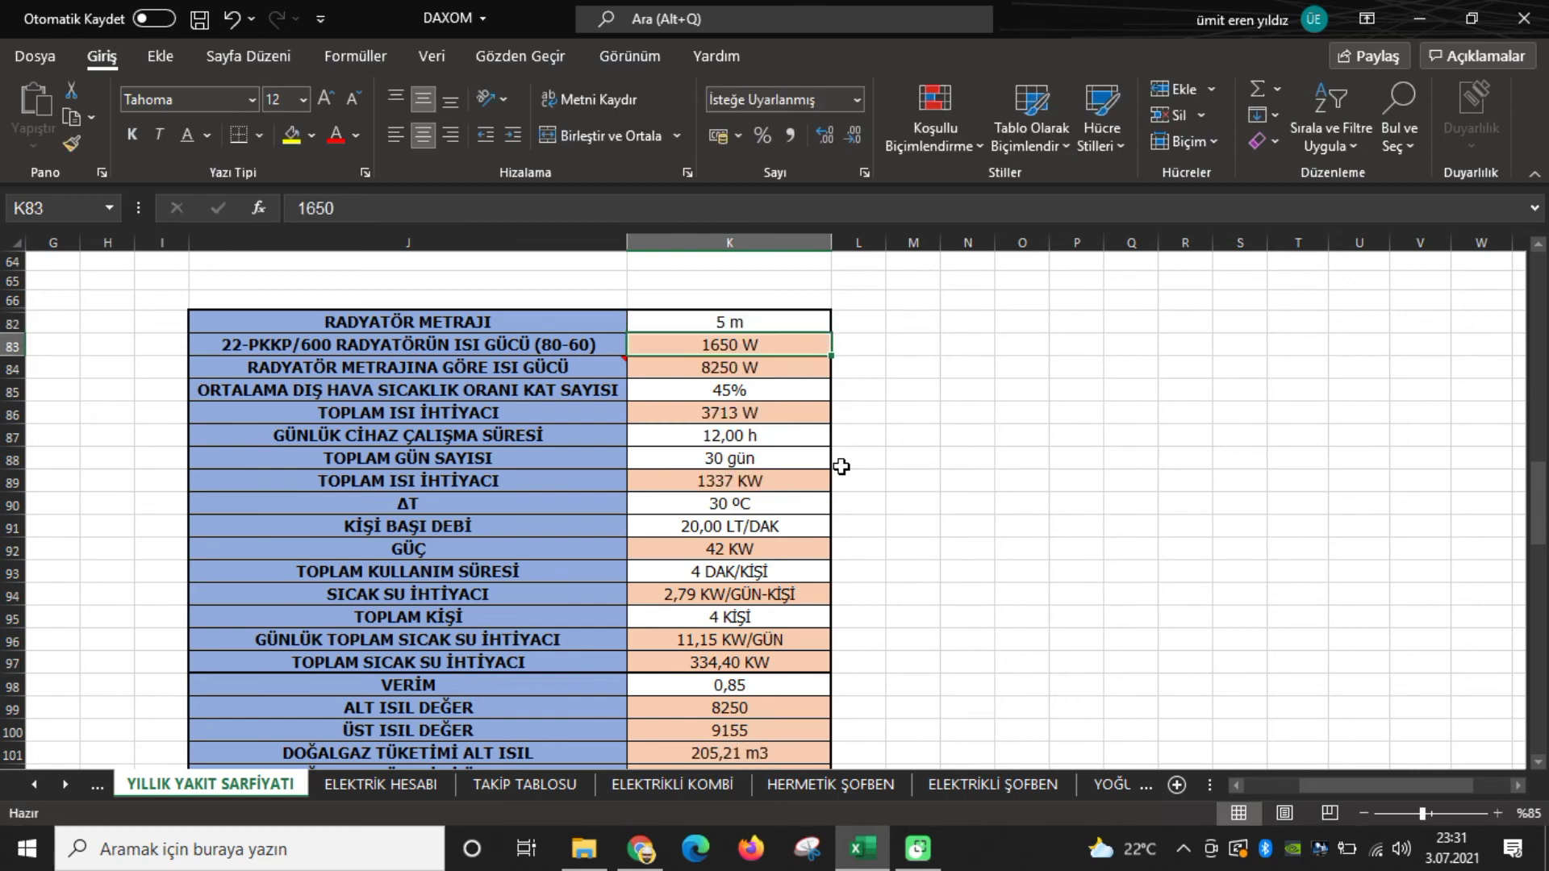
scroll(824, 479, down, 3)
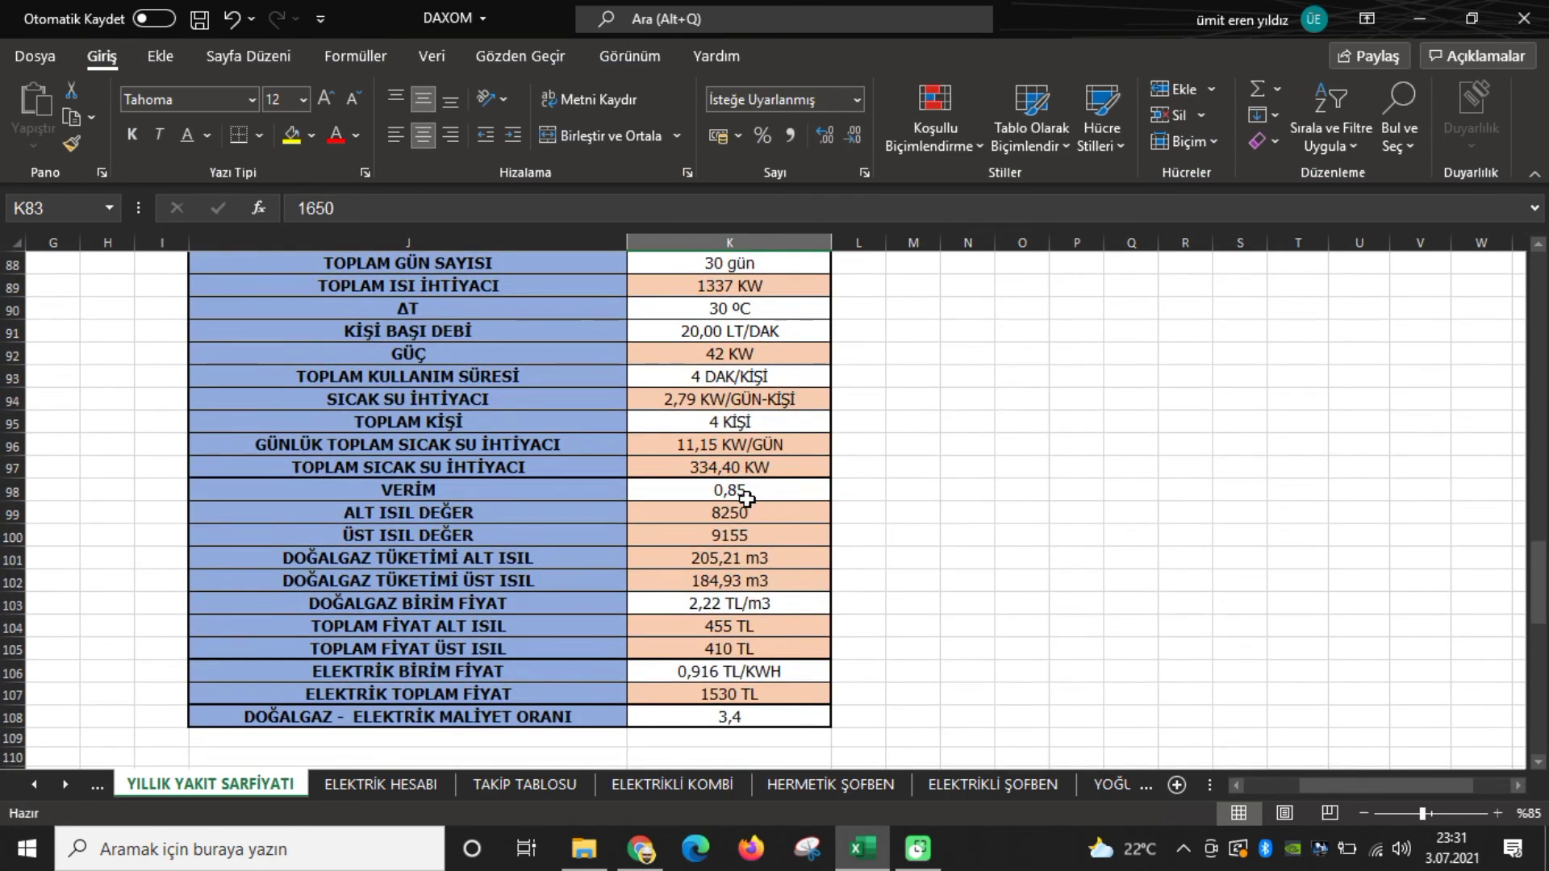